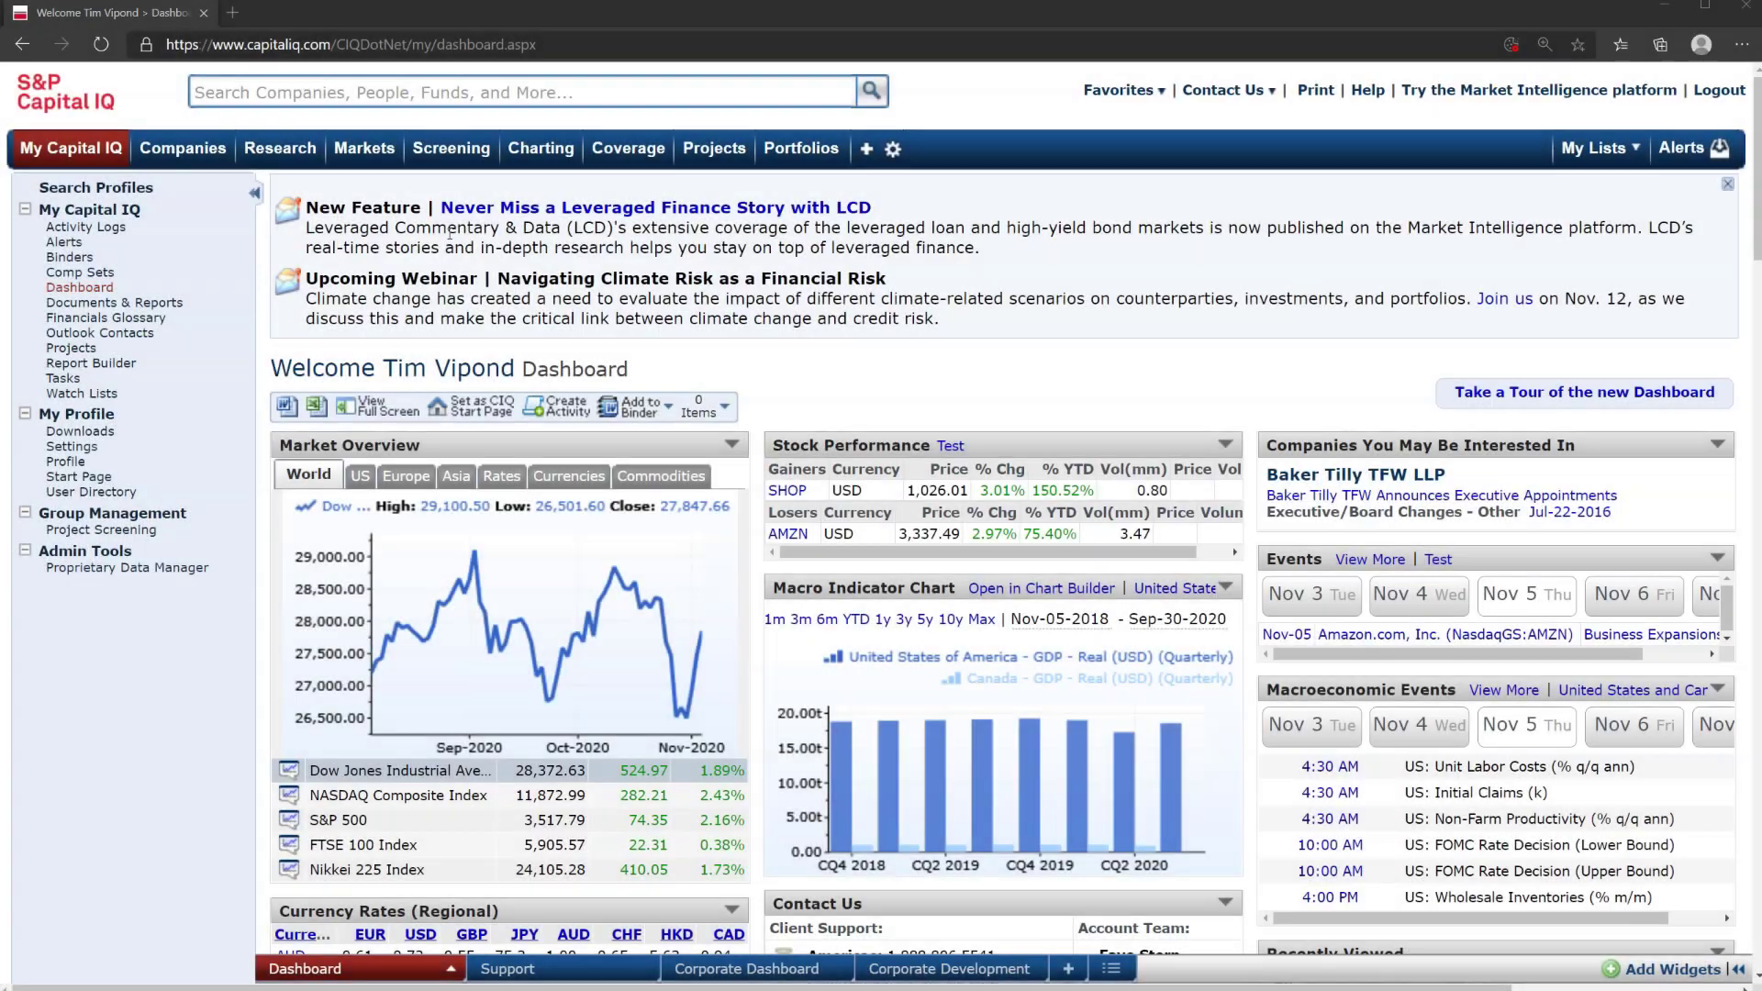
# Step: Start a new Company Screening from the Screening tab
pyautogui.moveTo(480, 151)
pyautogui.click(447, 158)
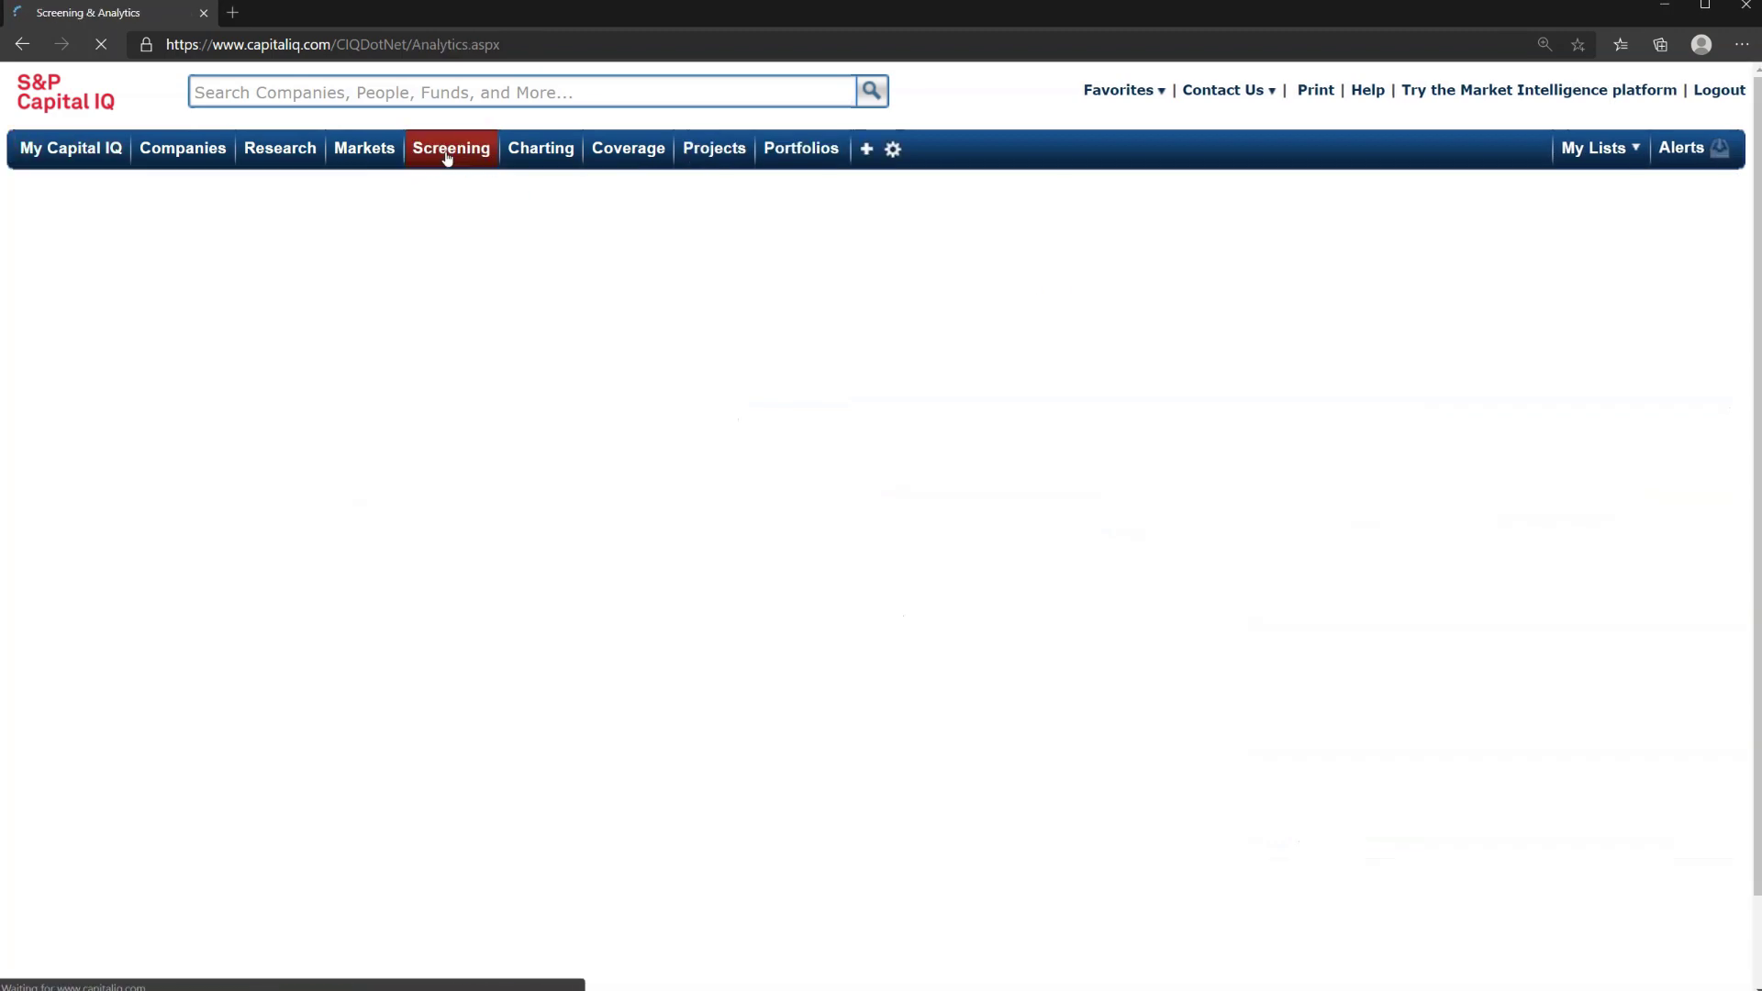
pyautogui.moveTo(447, 158)
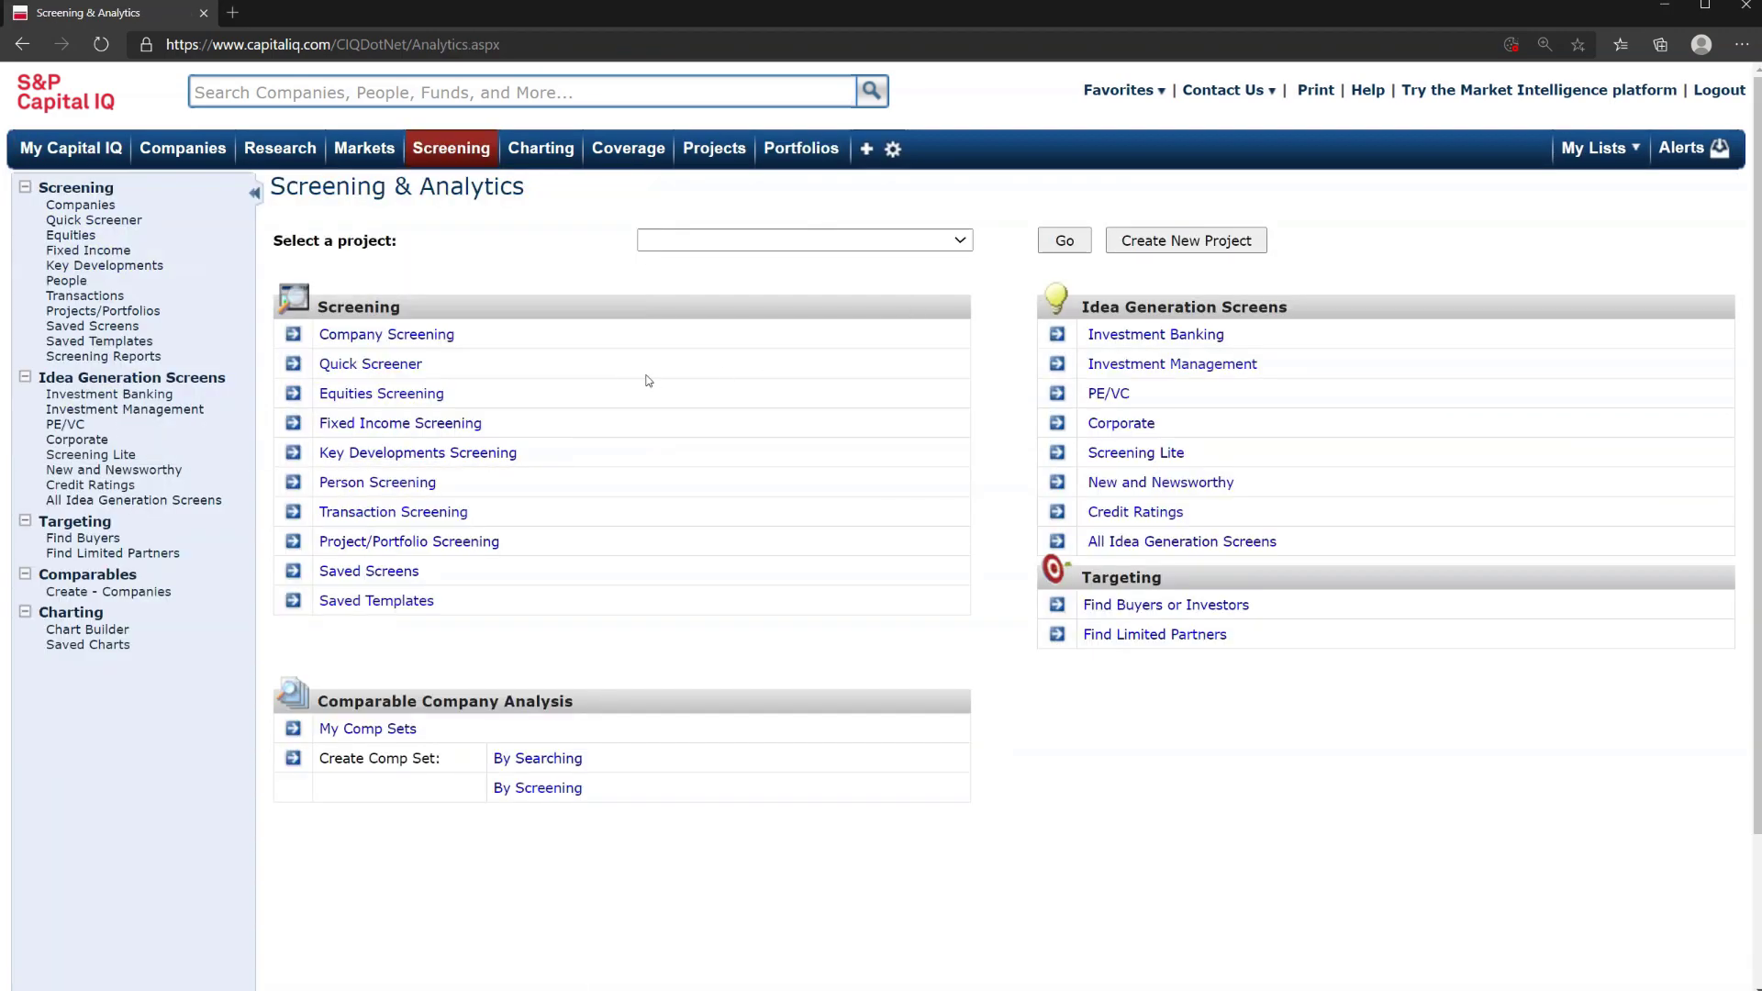
pyautogui.click(429, 338)
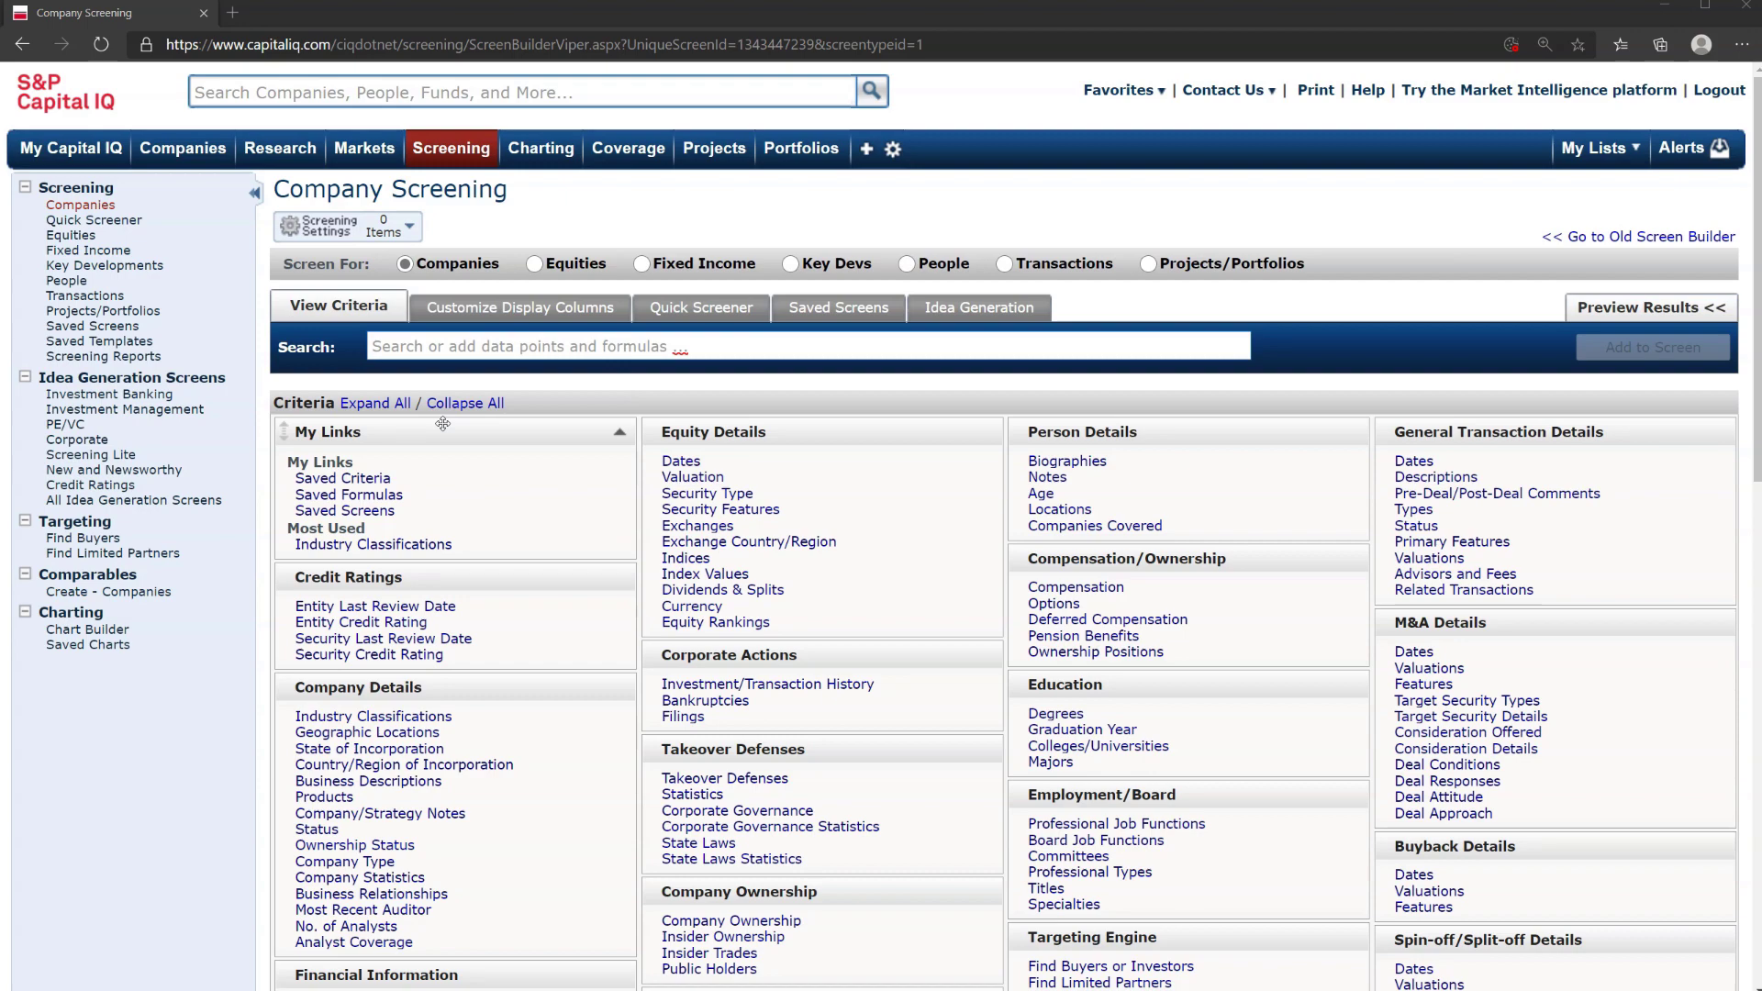
# Step: Add a Business Description keyword criterion 'cloud', narrowing the screen to 27789 companies
pyautogui.click(381, 783)
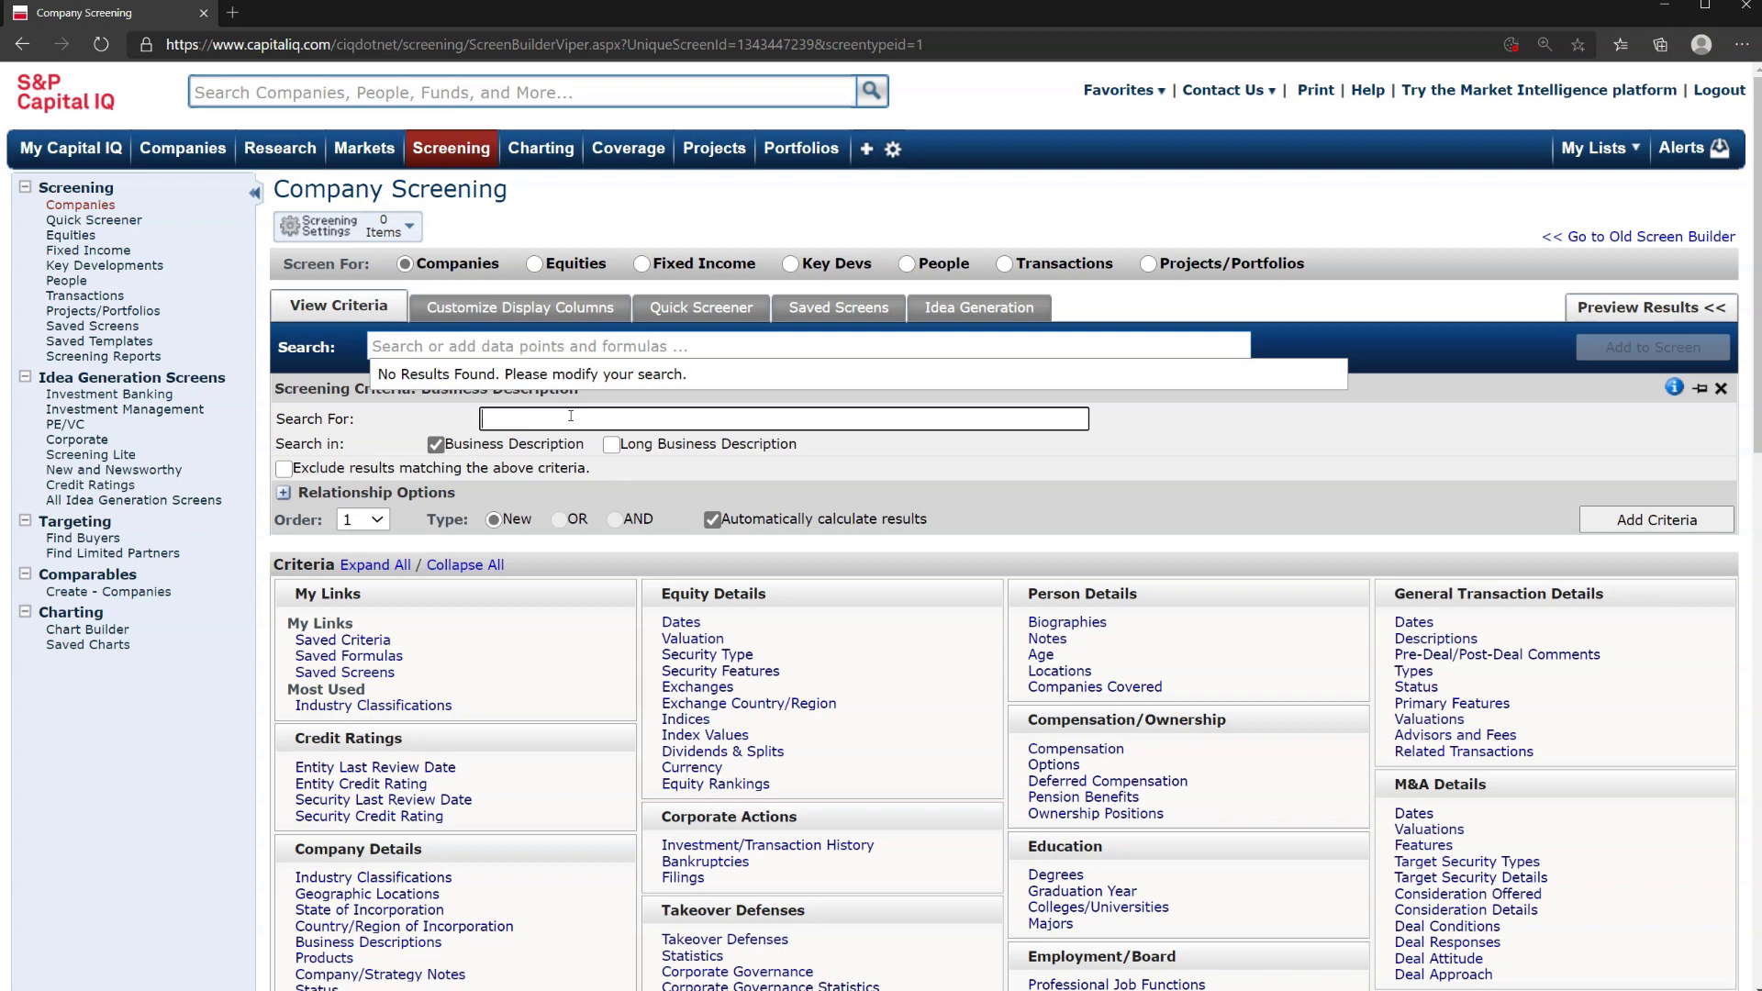
pyautogui.write('cloud')
pyautogui.click(1657, 519)
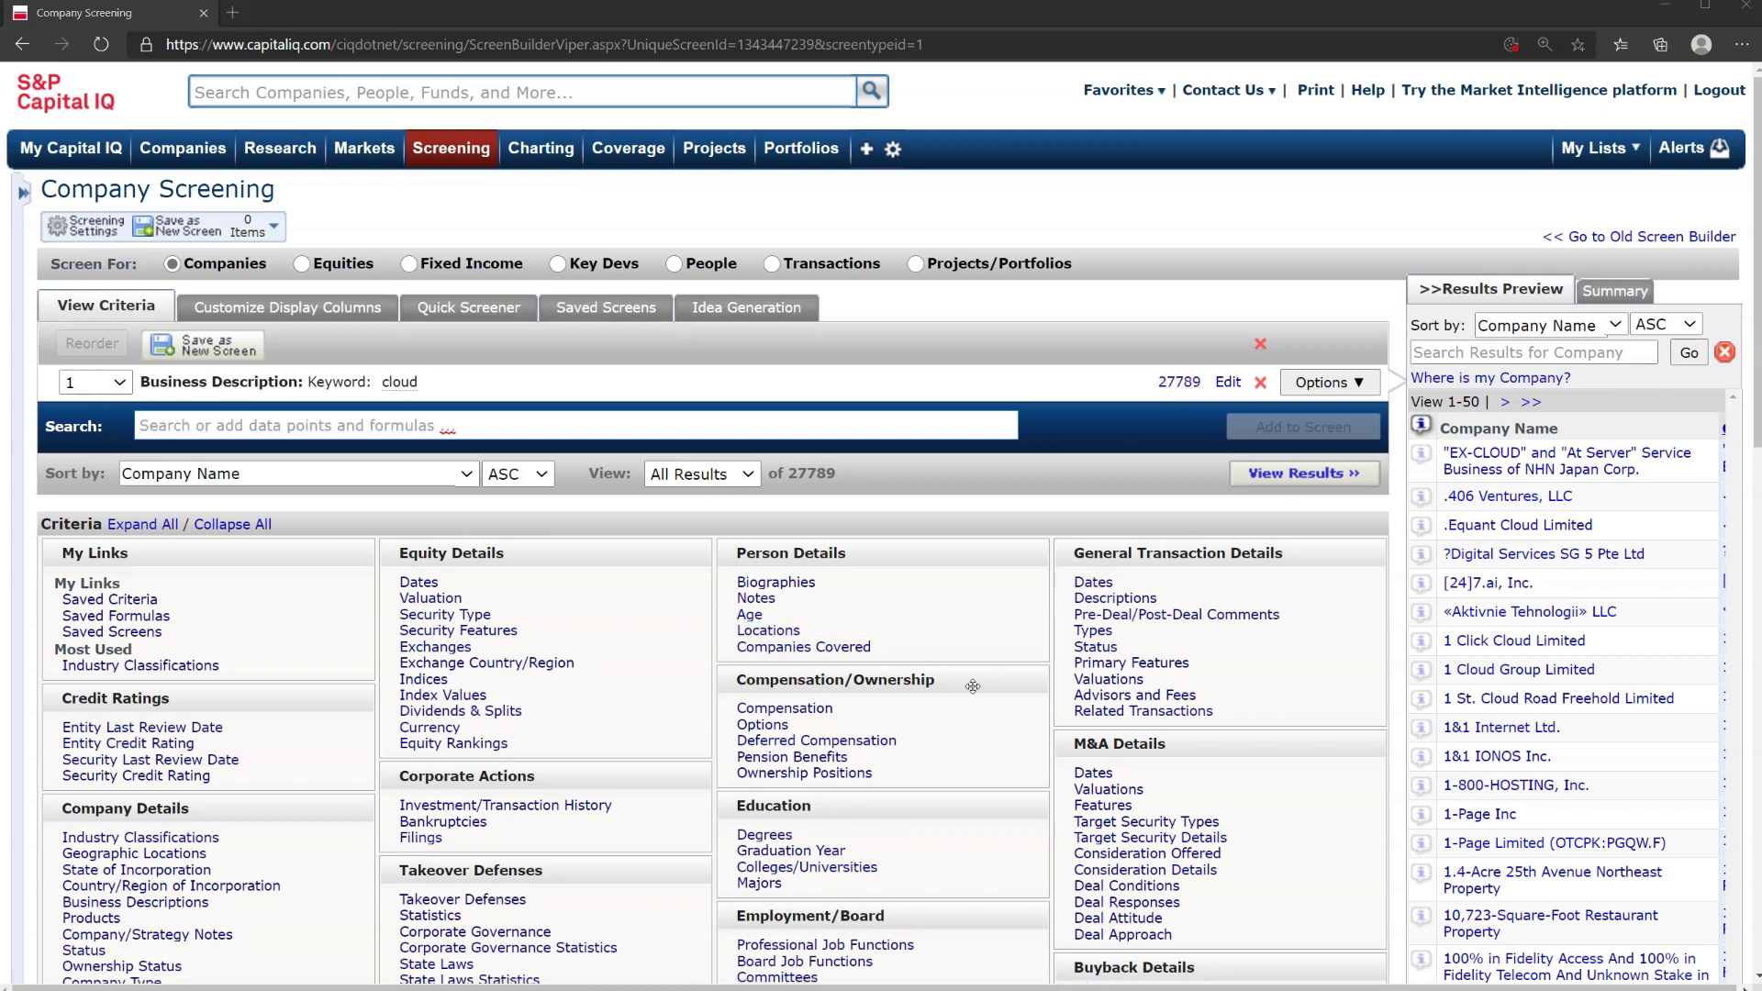
pyautogui.scroll(-2, 972, 687)
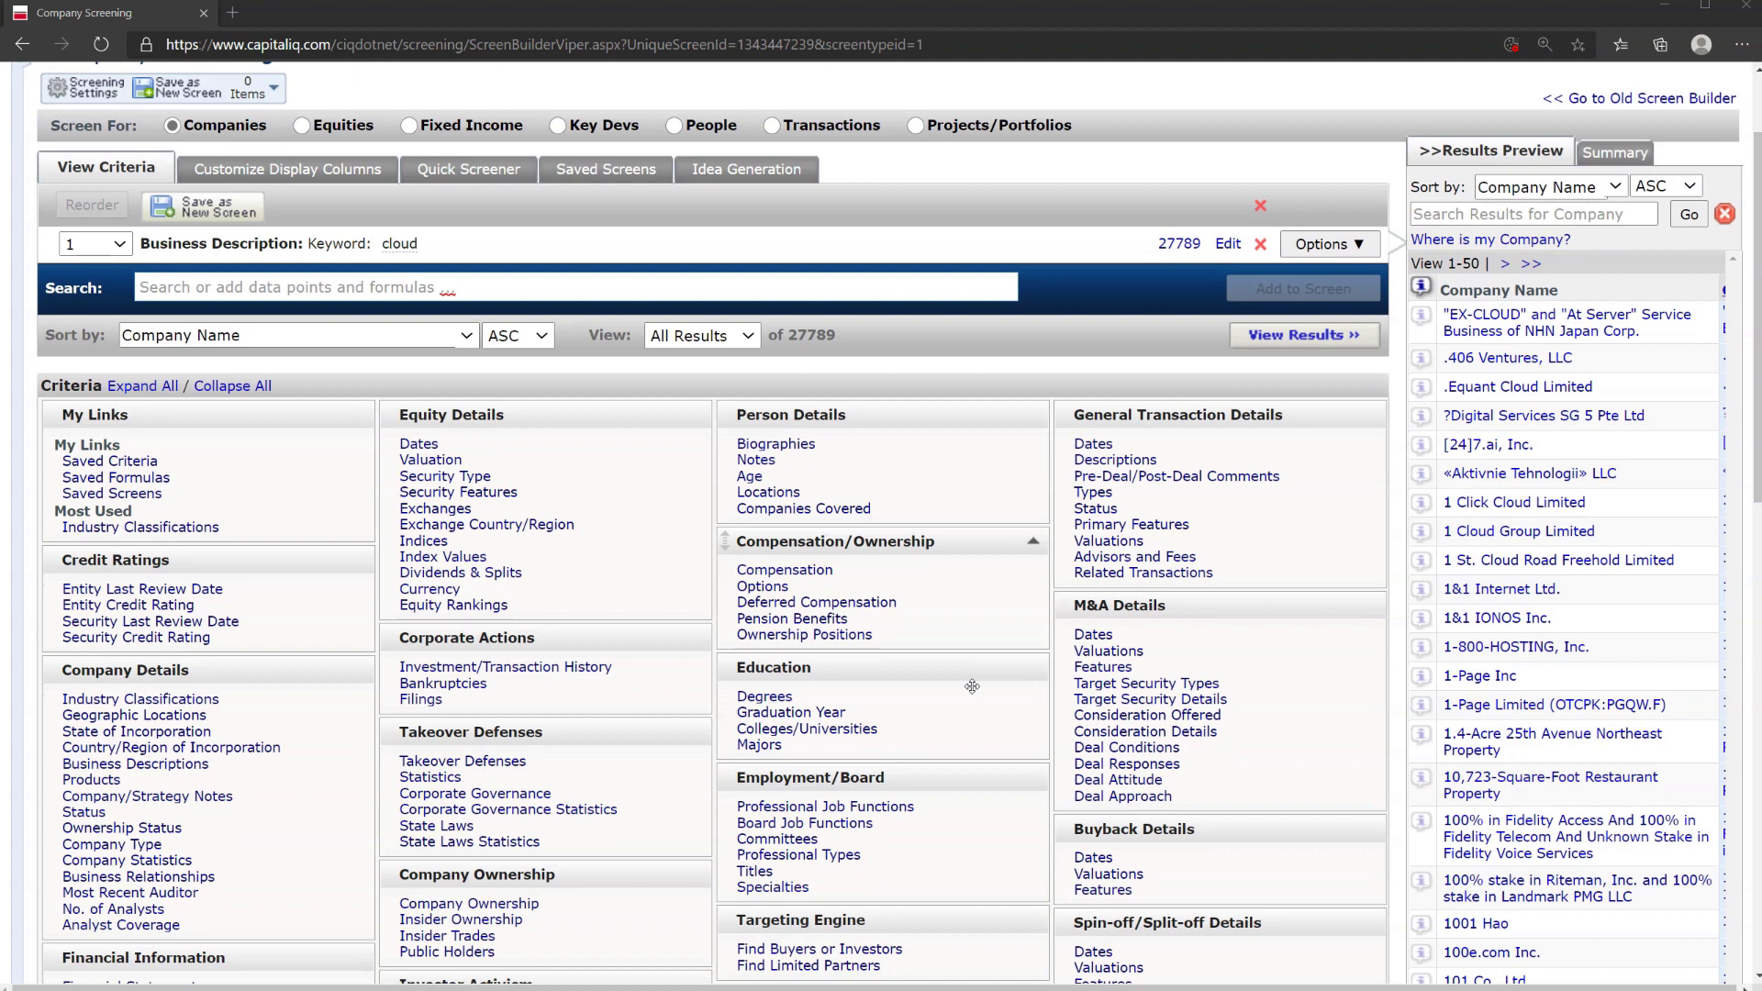
pyautogui.scroll(2, 972, 687)
# Step: Add a Company Type: Public Company criterion, leaving 1718 companies
pyautogui.click(618, 425)
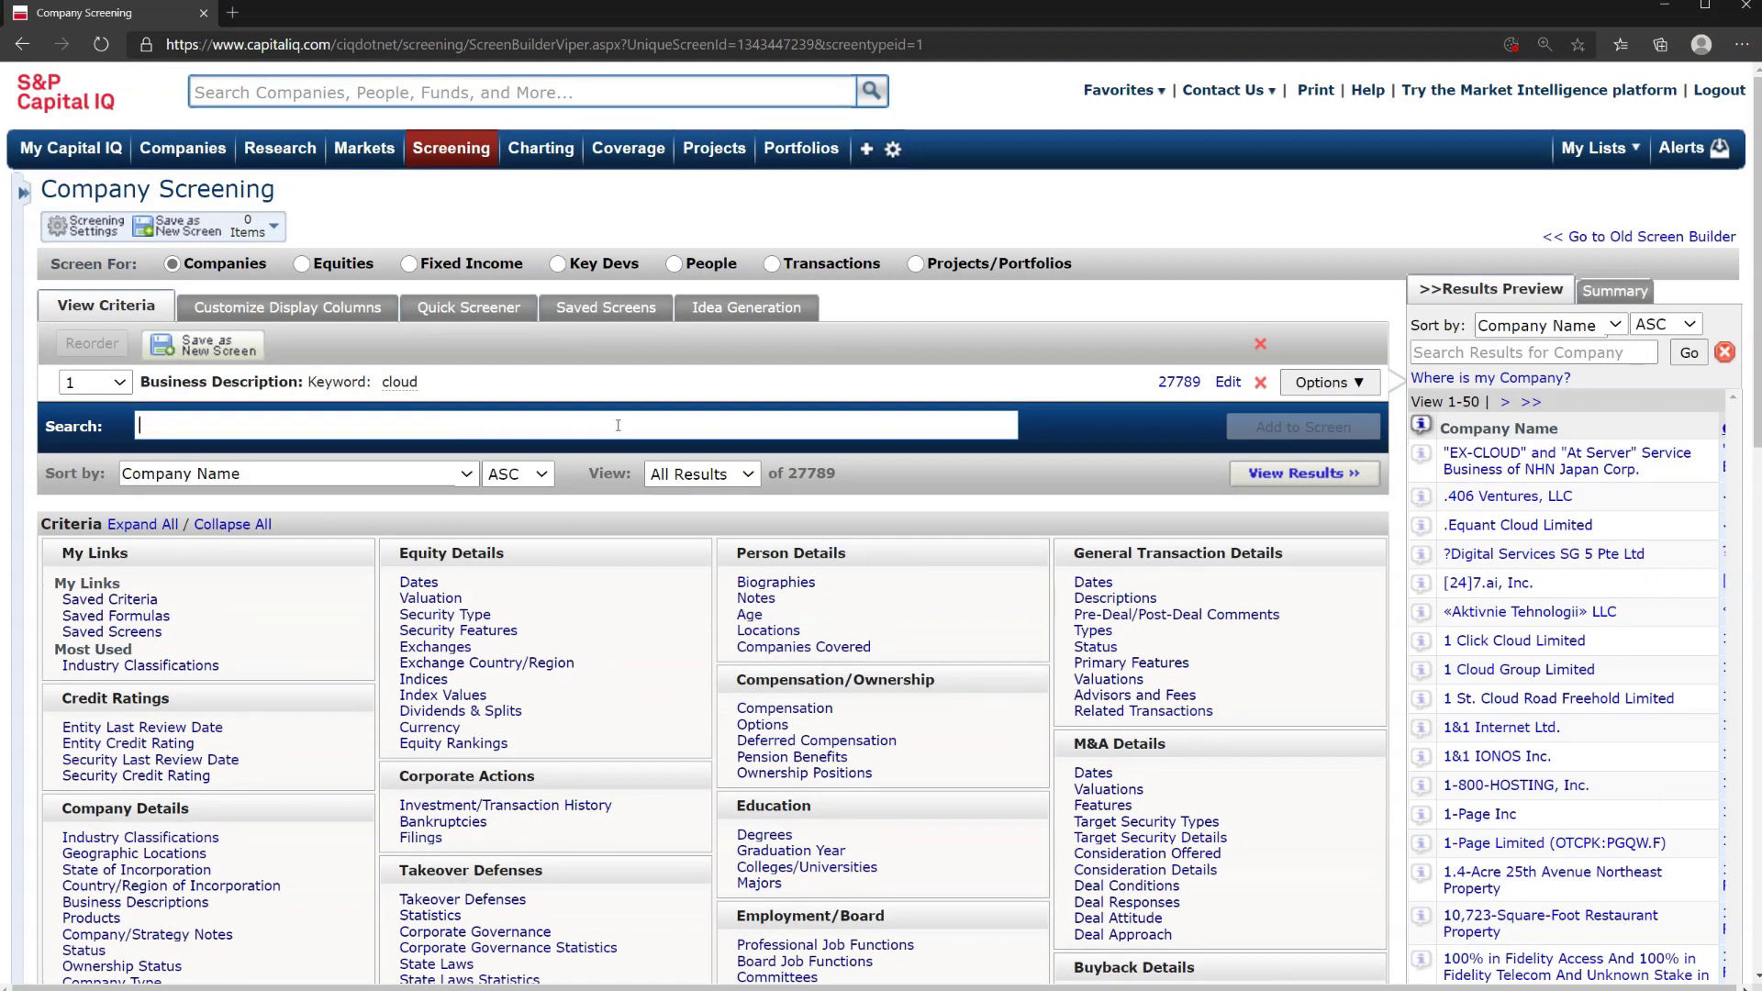
pyautogui.write('public')
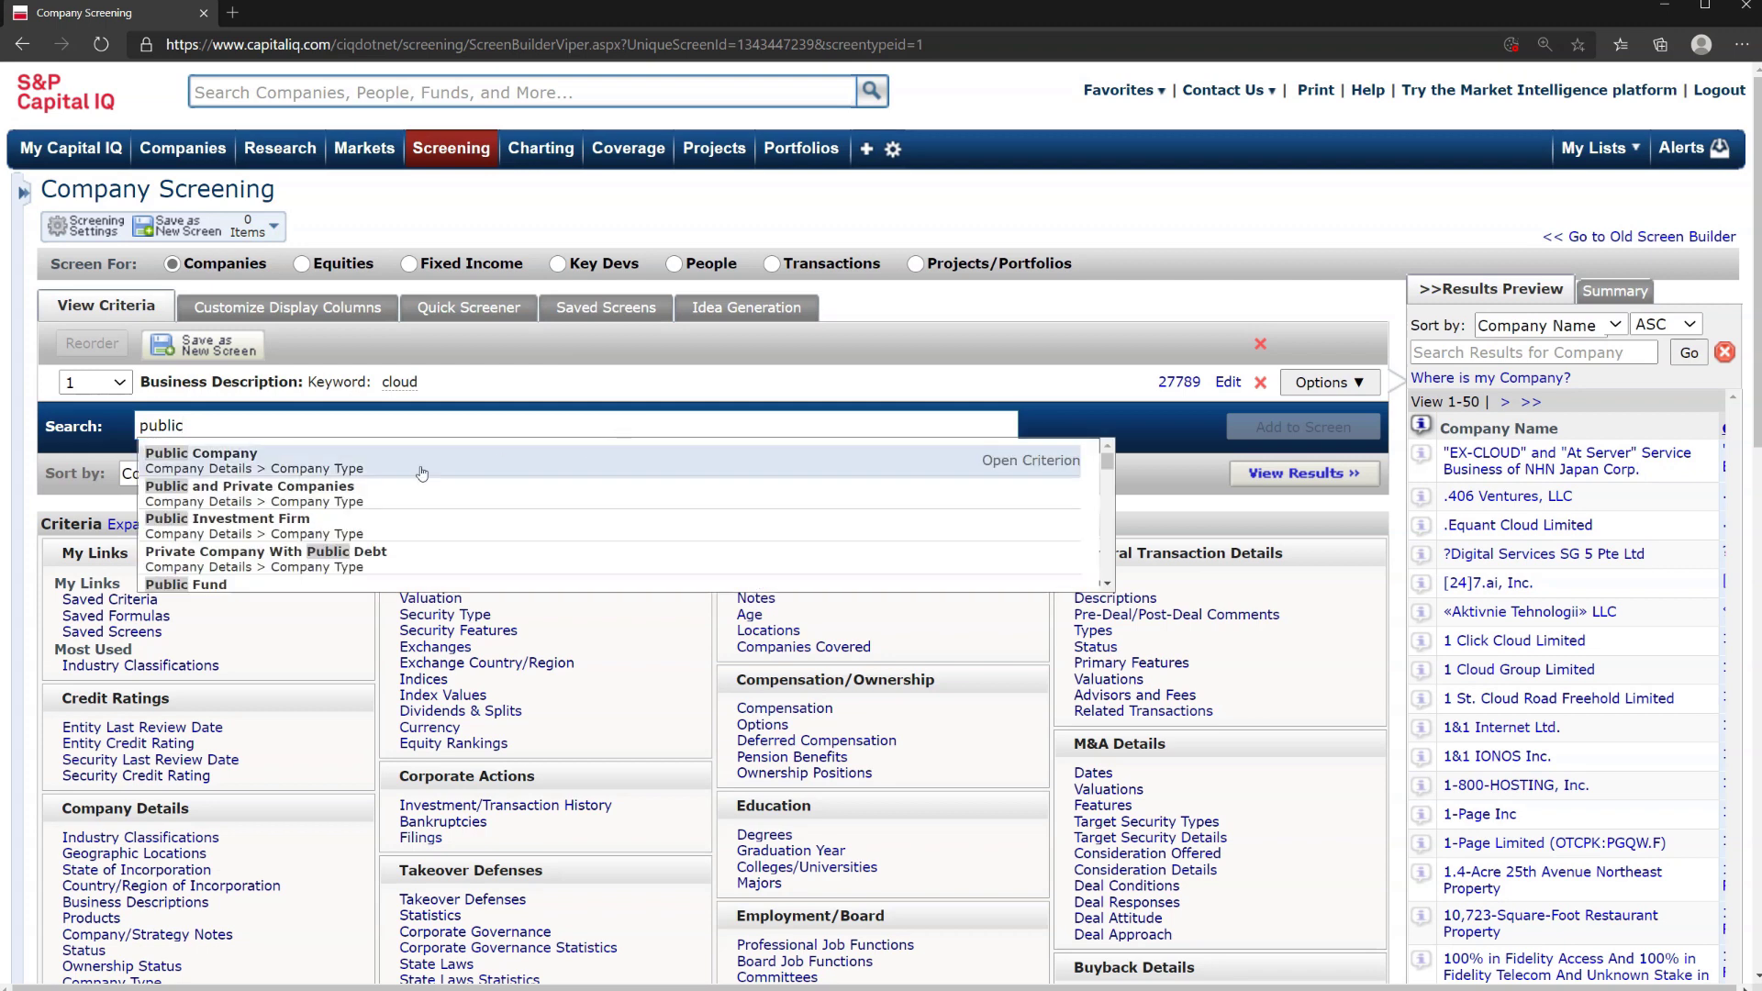
pyautogui.click(353, 469)
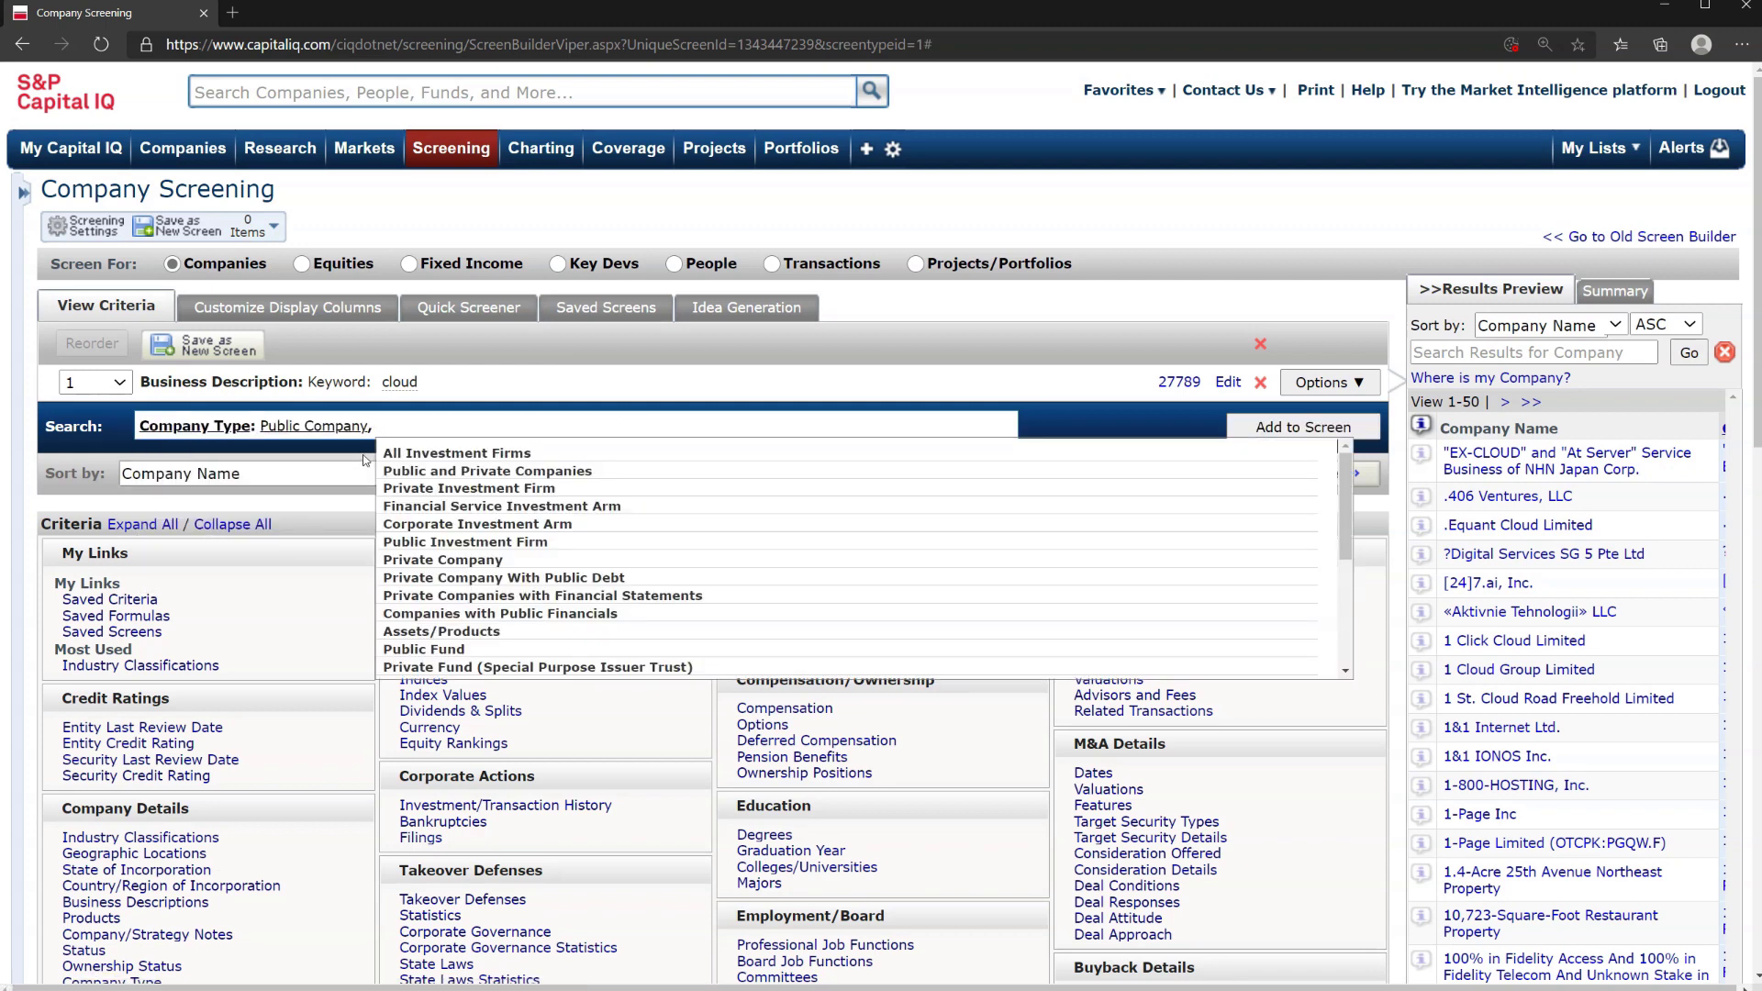
pyautogui.click(1057, 392)
pyautogui.click(1304, 426)
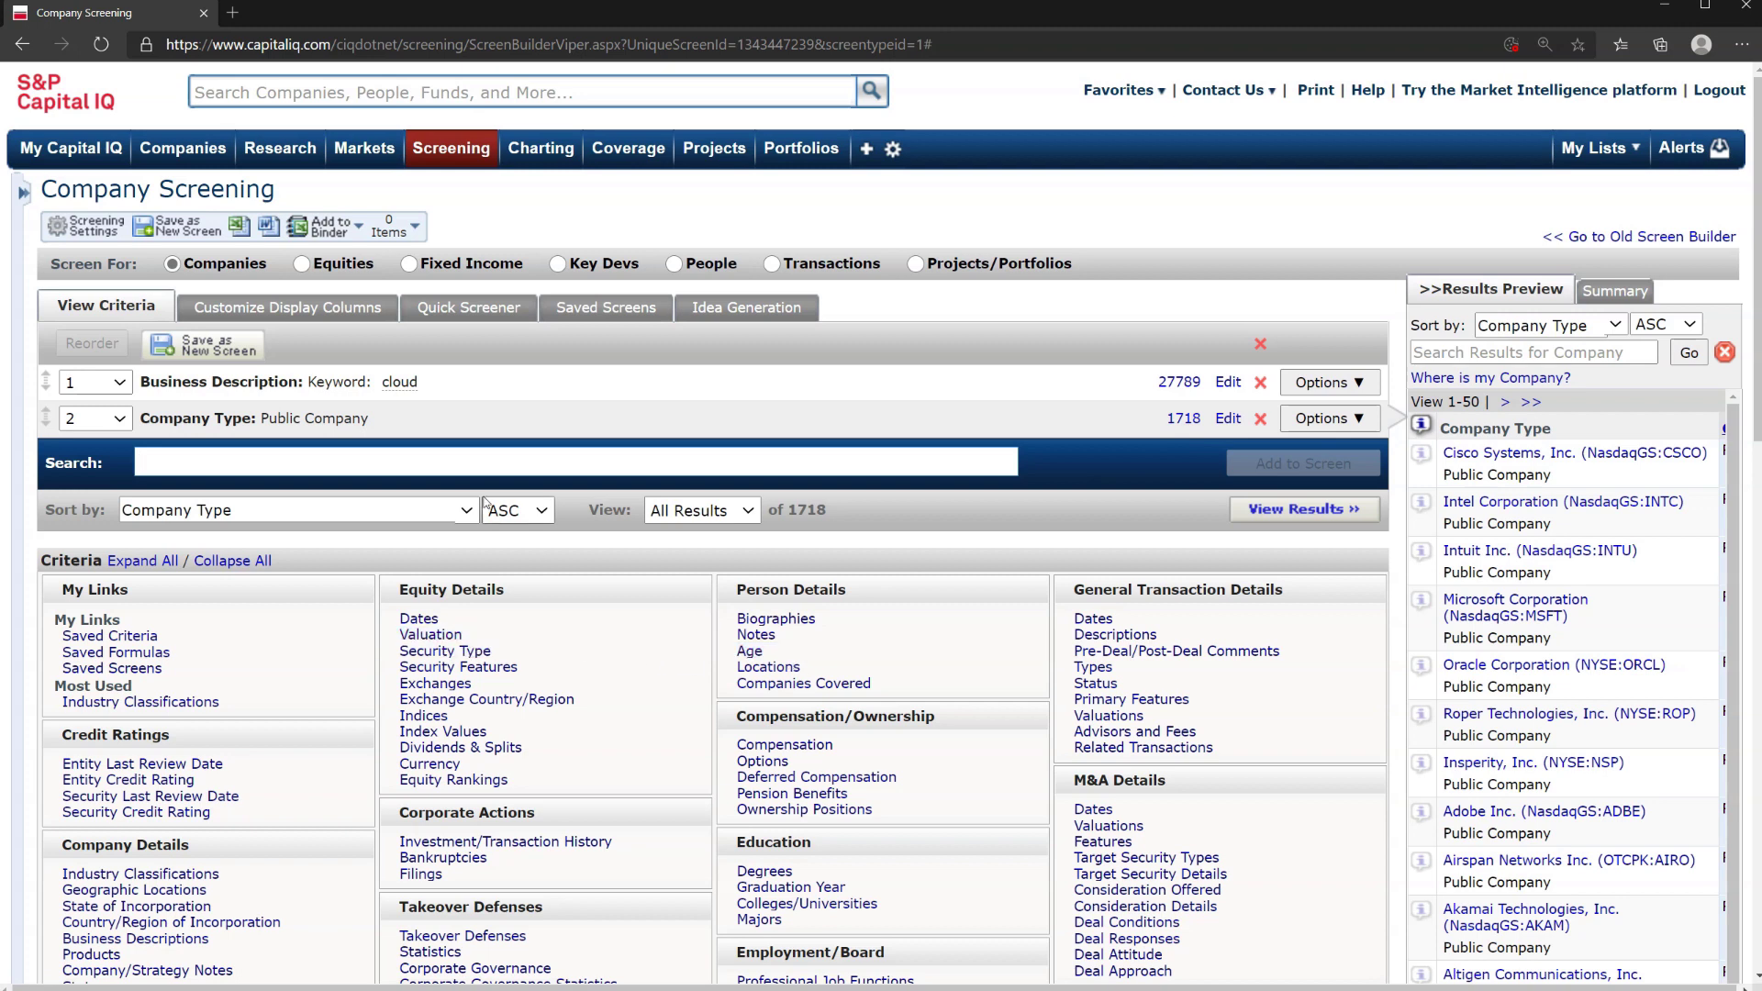
# Step: Add a Market Capitalization greater than 1000 CADmm criterion, leaving 537 companies
pyautogui.write('market ')
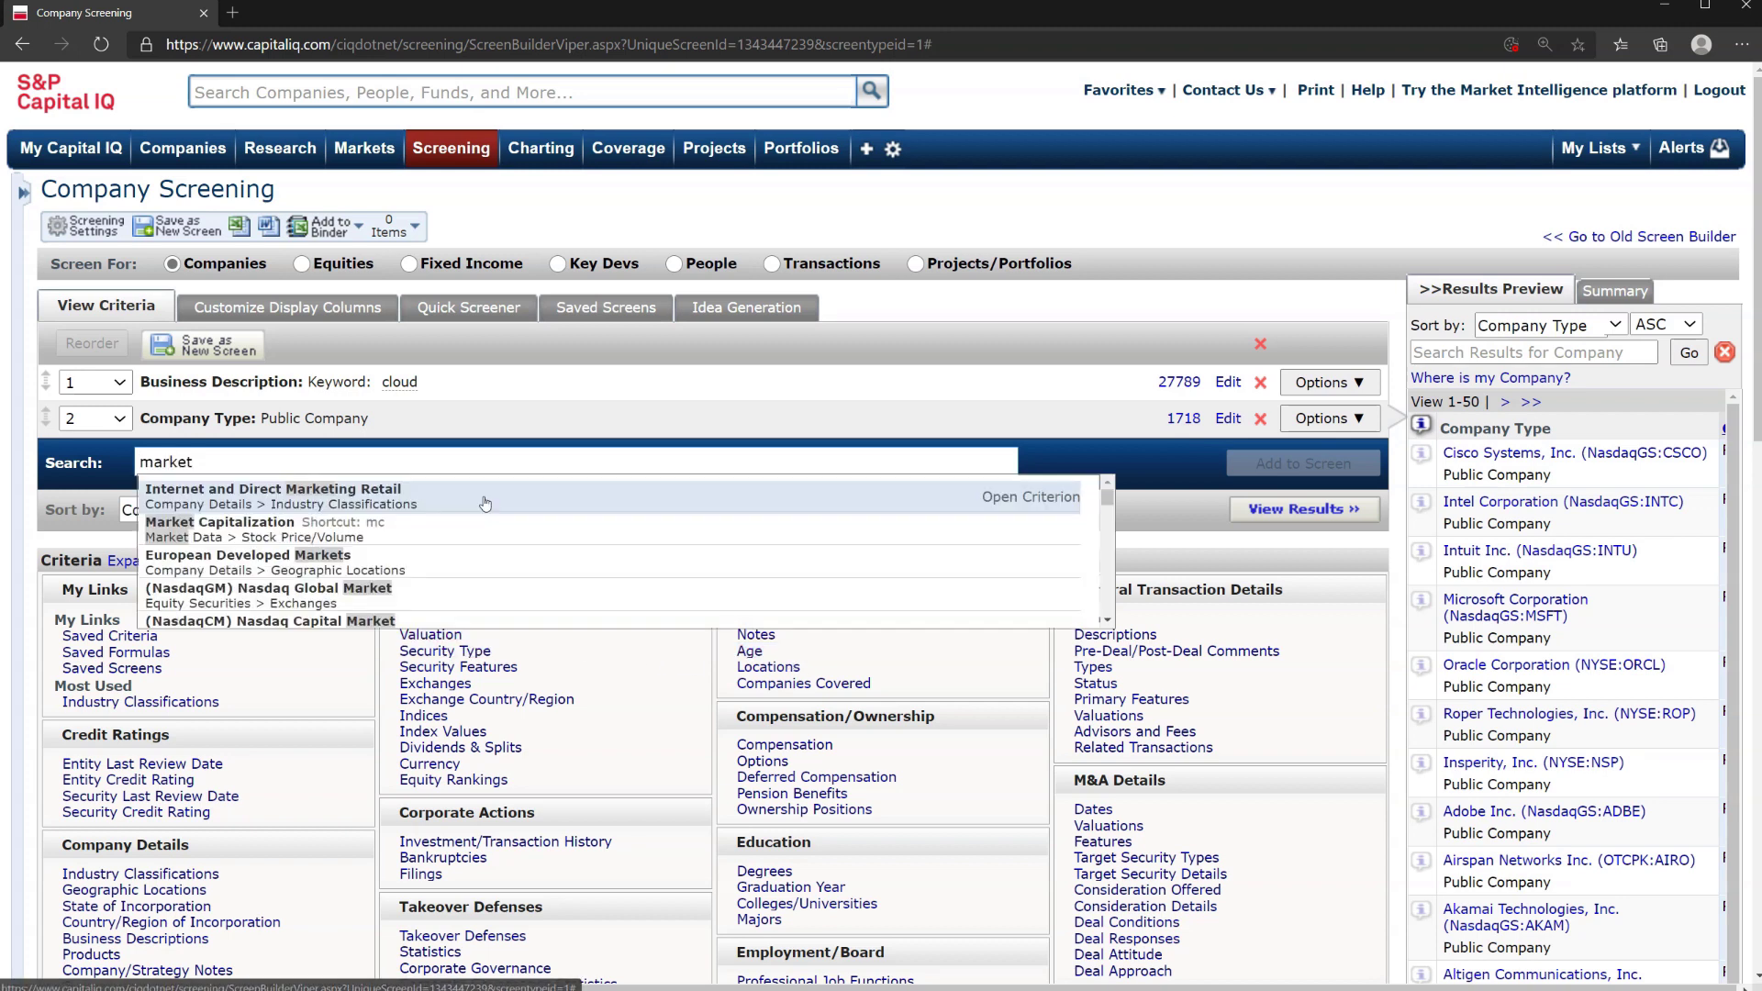
pyautogui.write('cap')
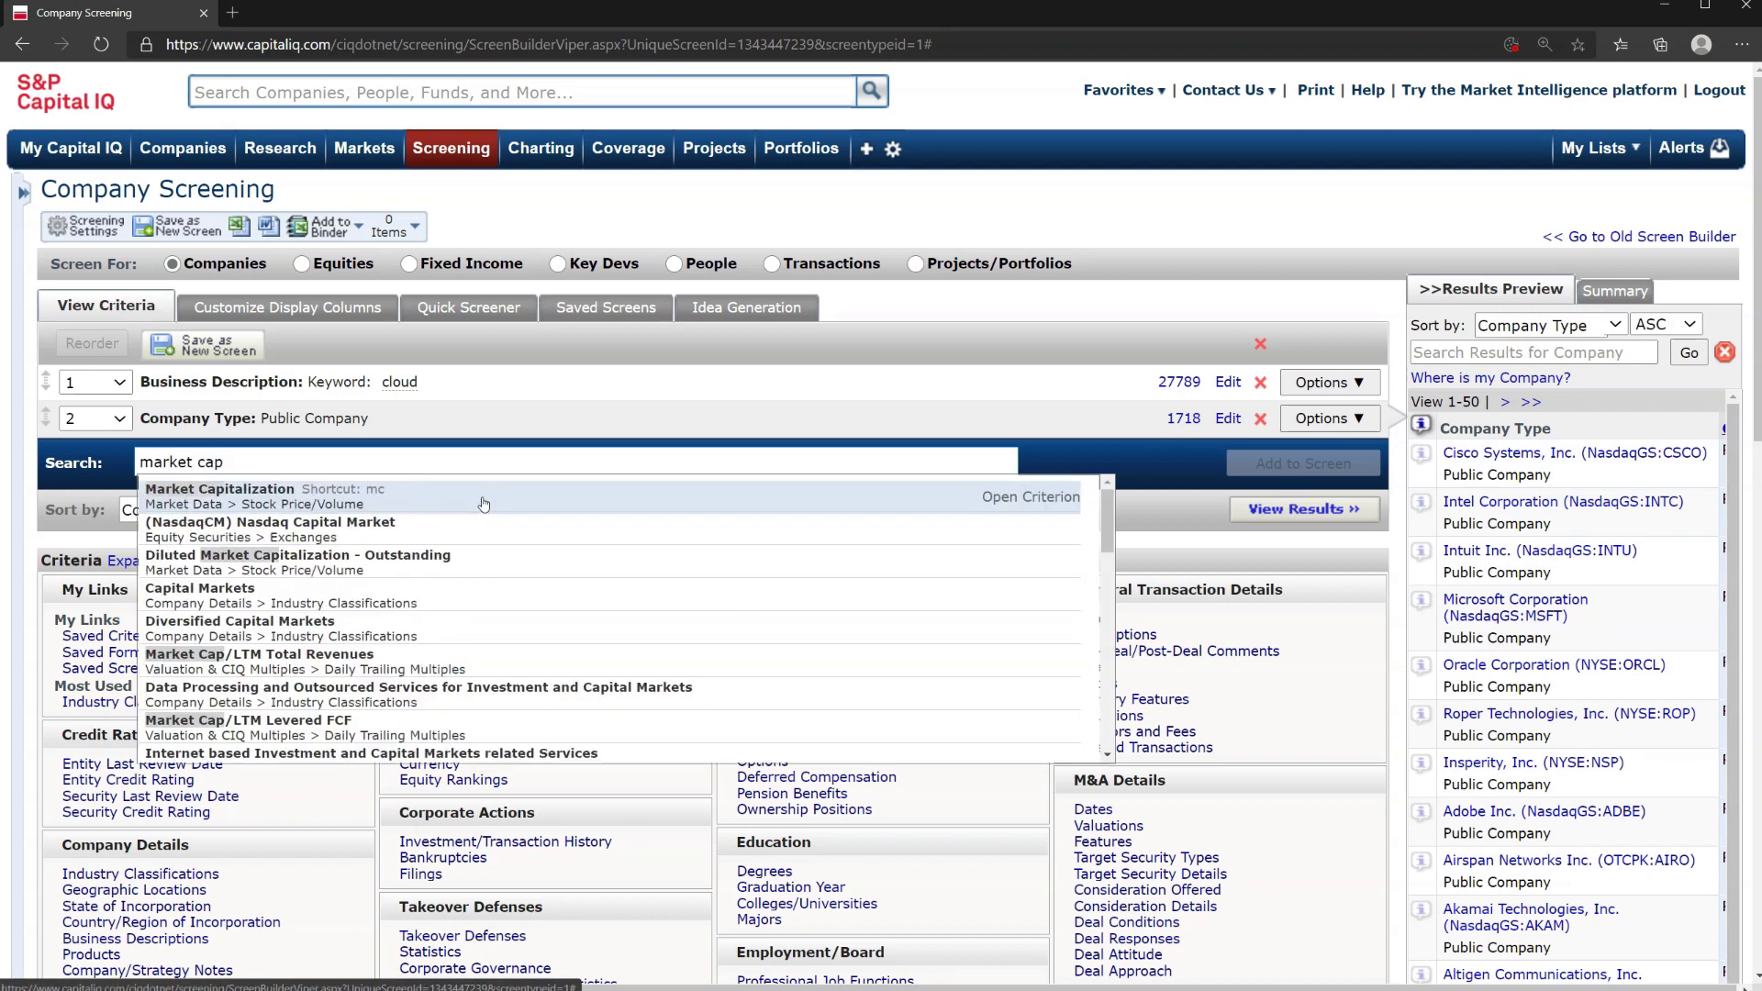
pyautogui.click(482, 504)
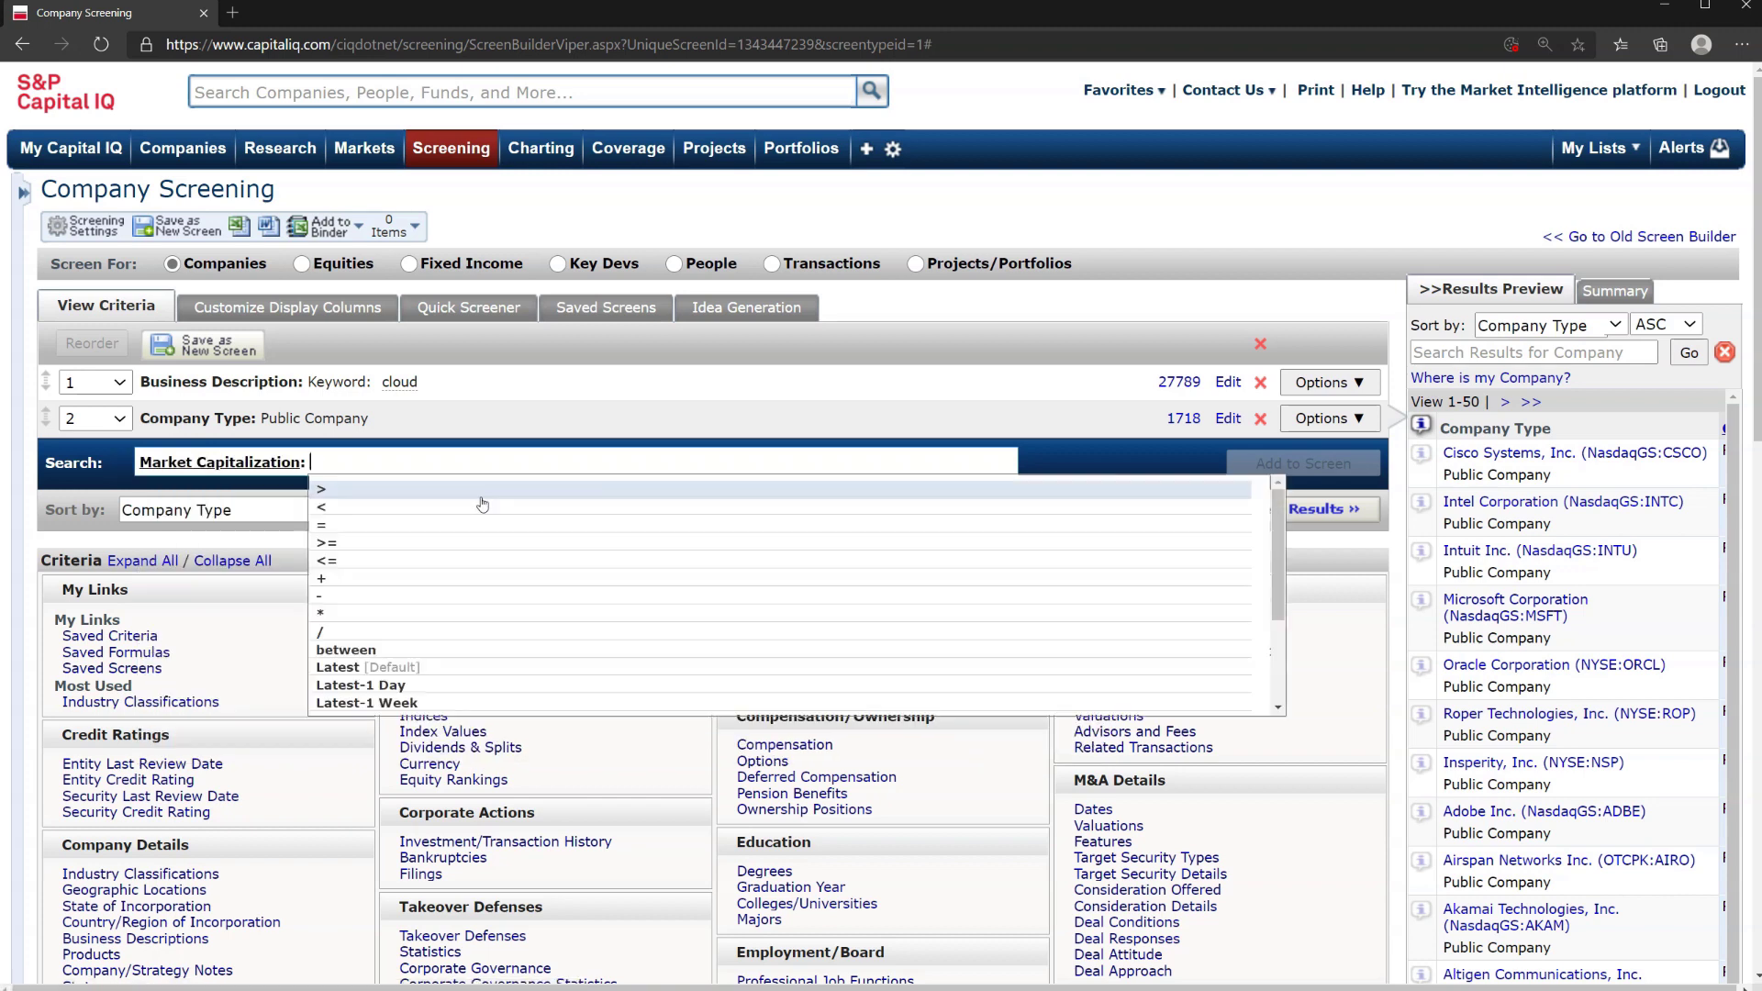
pyautogui.click(440, 493)
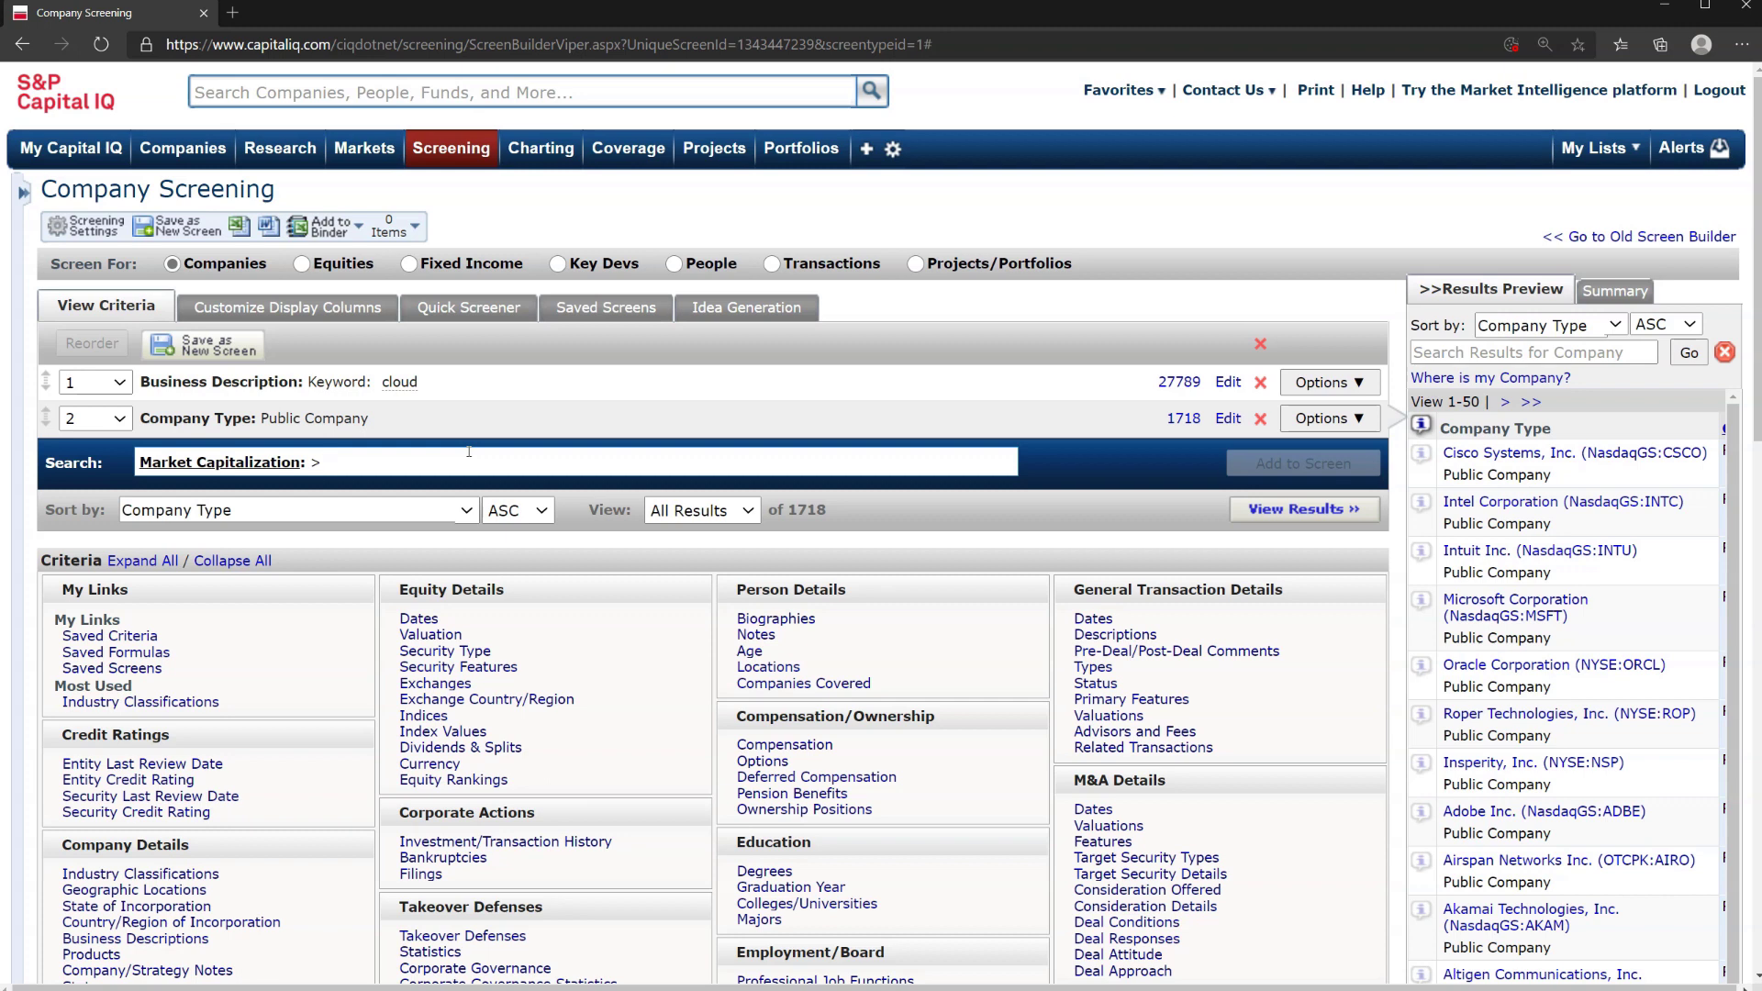
pyautogui.write('1000')
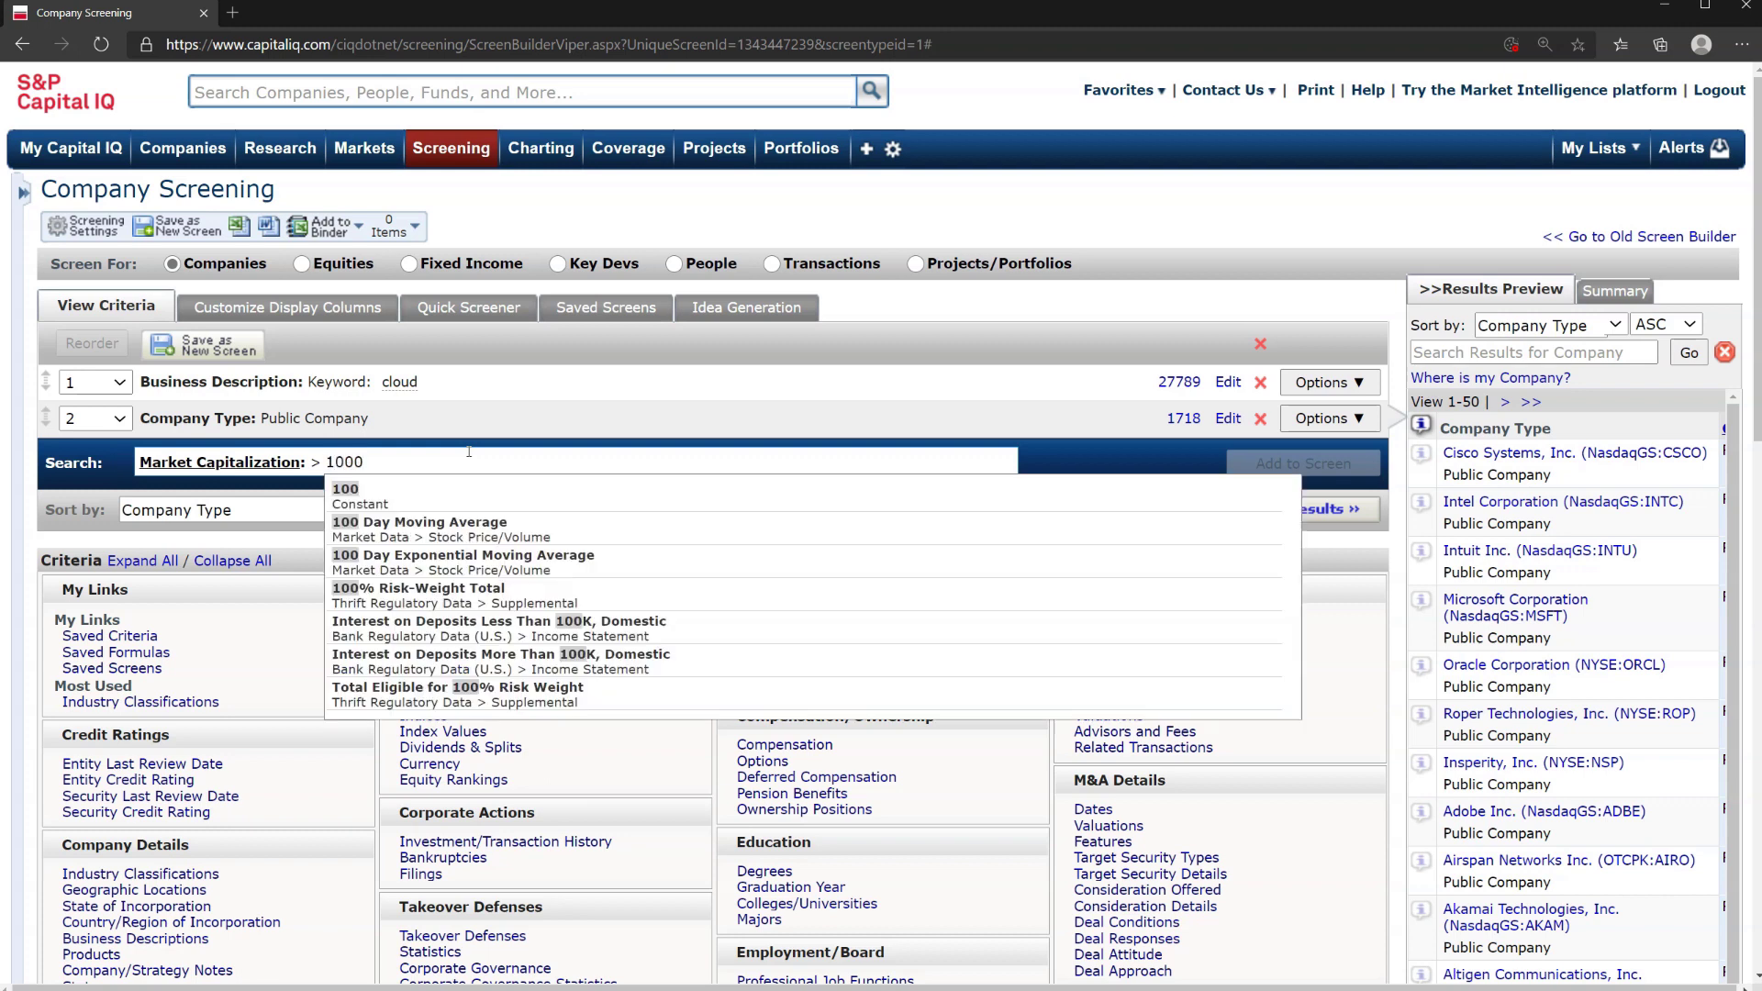
pyautogui.click(387, 503)
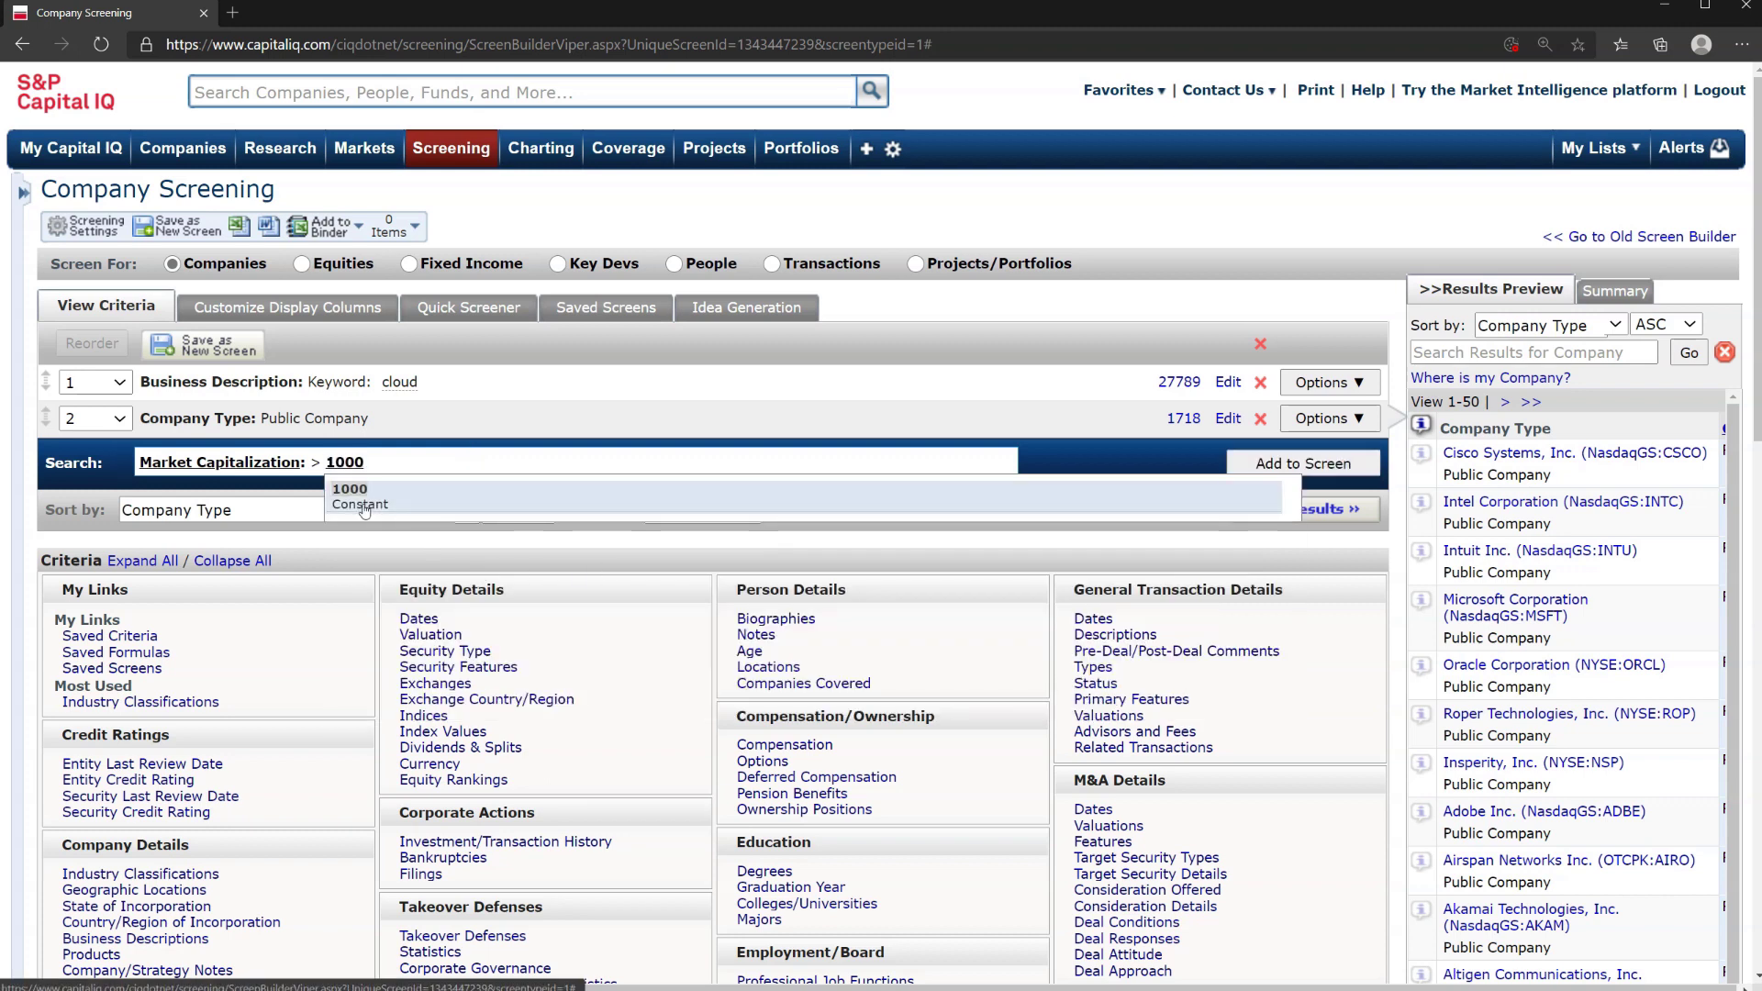
pyautogui.click(1304, 463)
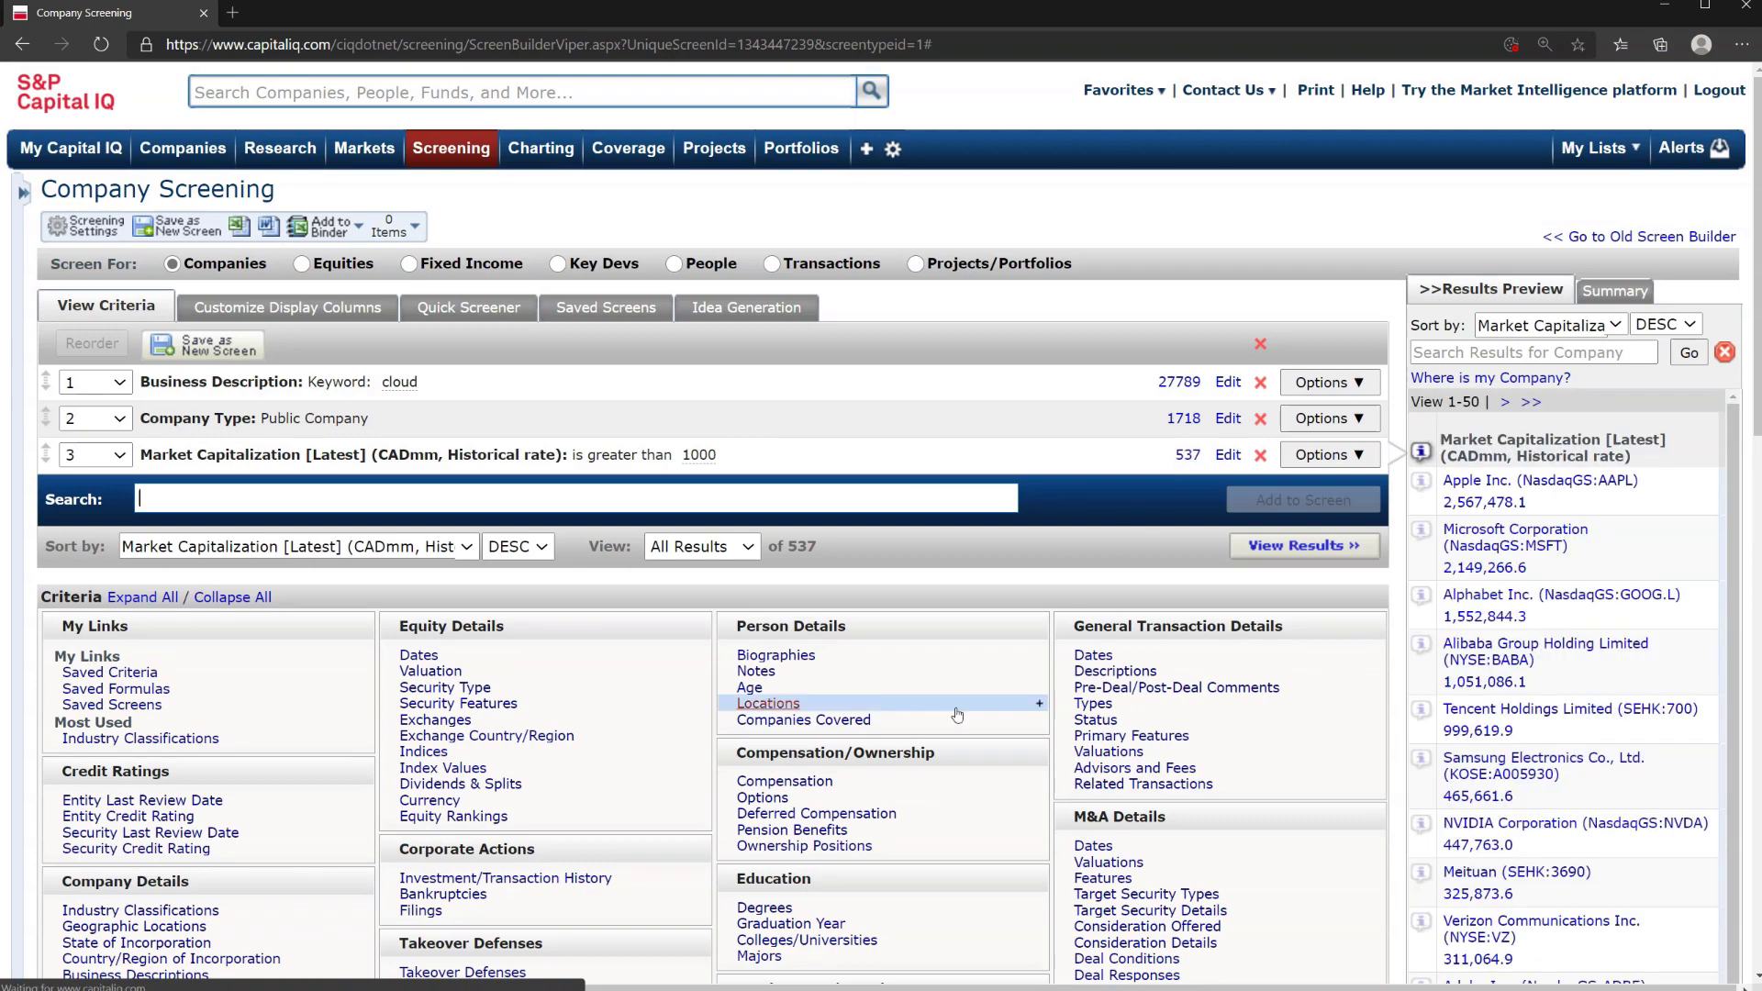
# Step: Add European Developed Markets as a geographic criterion and view the 62 matching companies
pyautogui.scroll(-3, 907, 753)
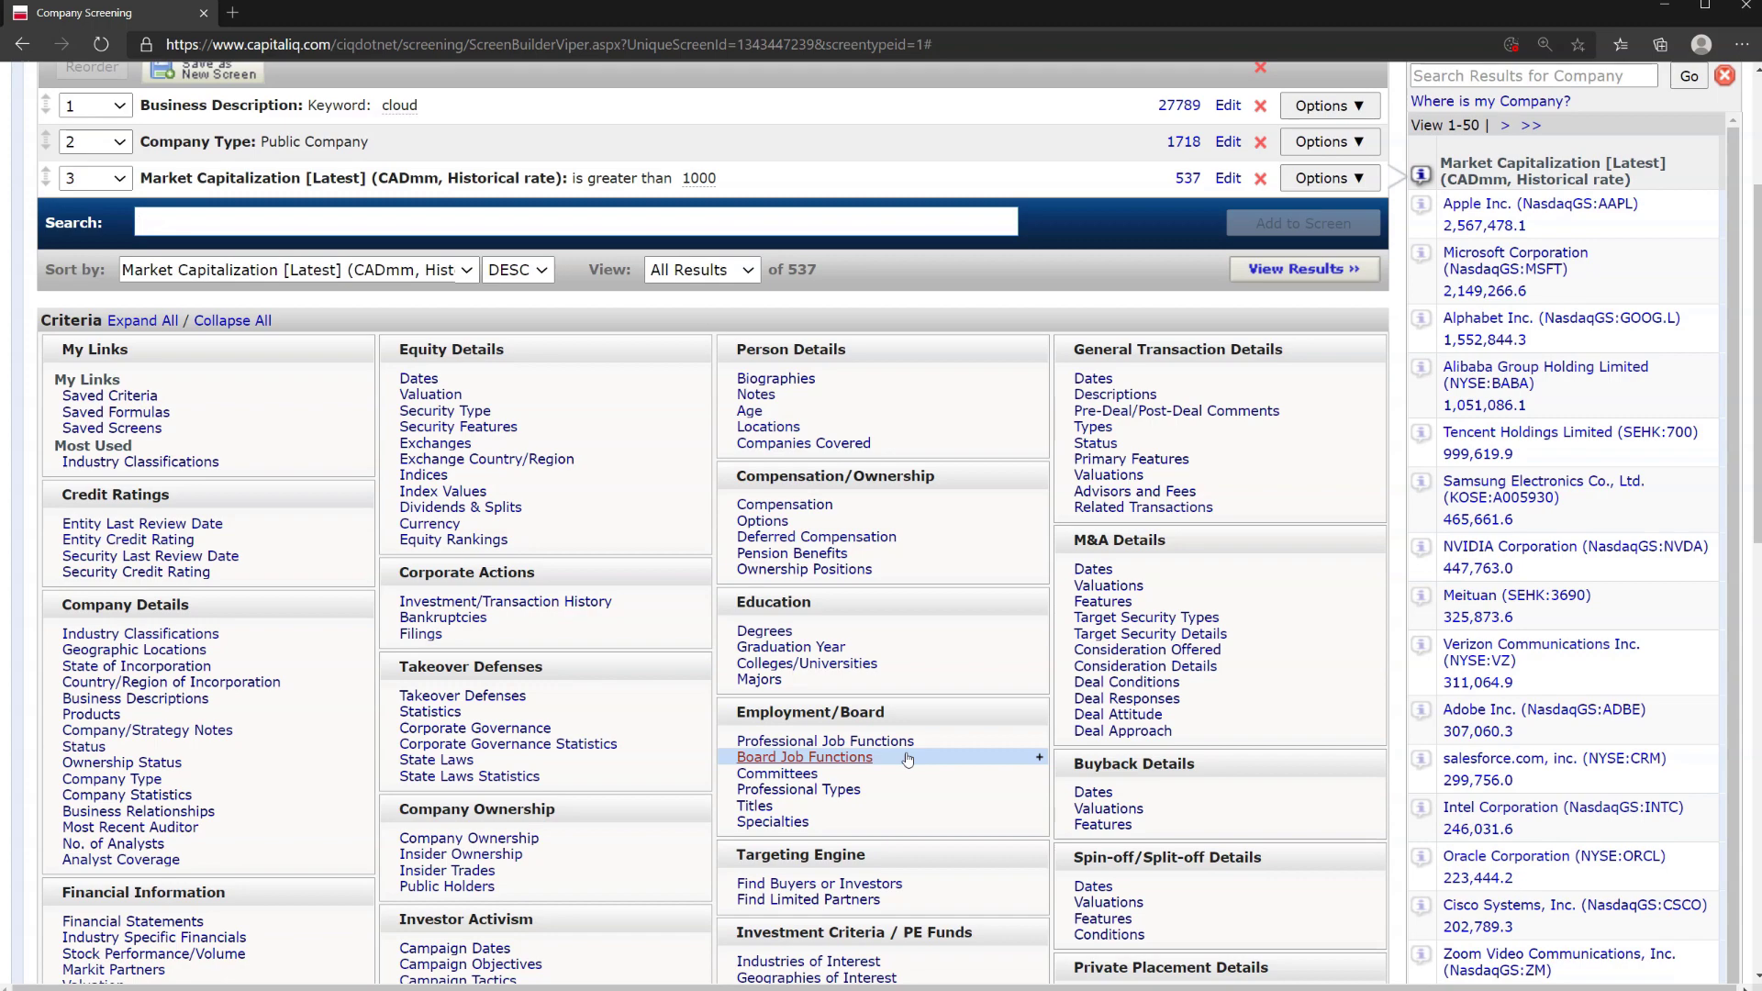
pyautogui.click(183, 652)
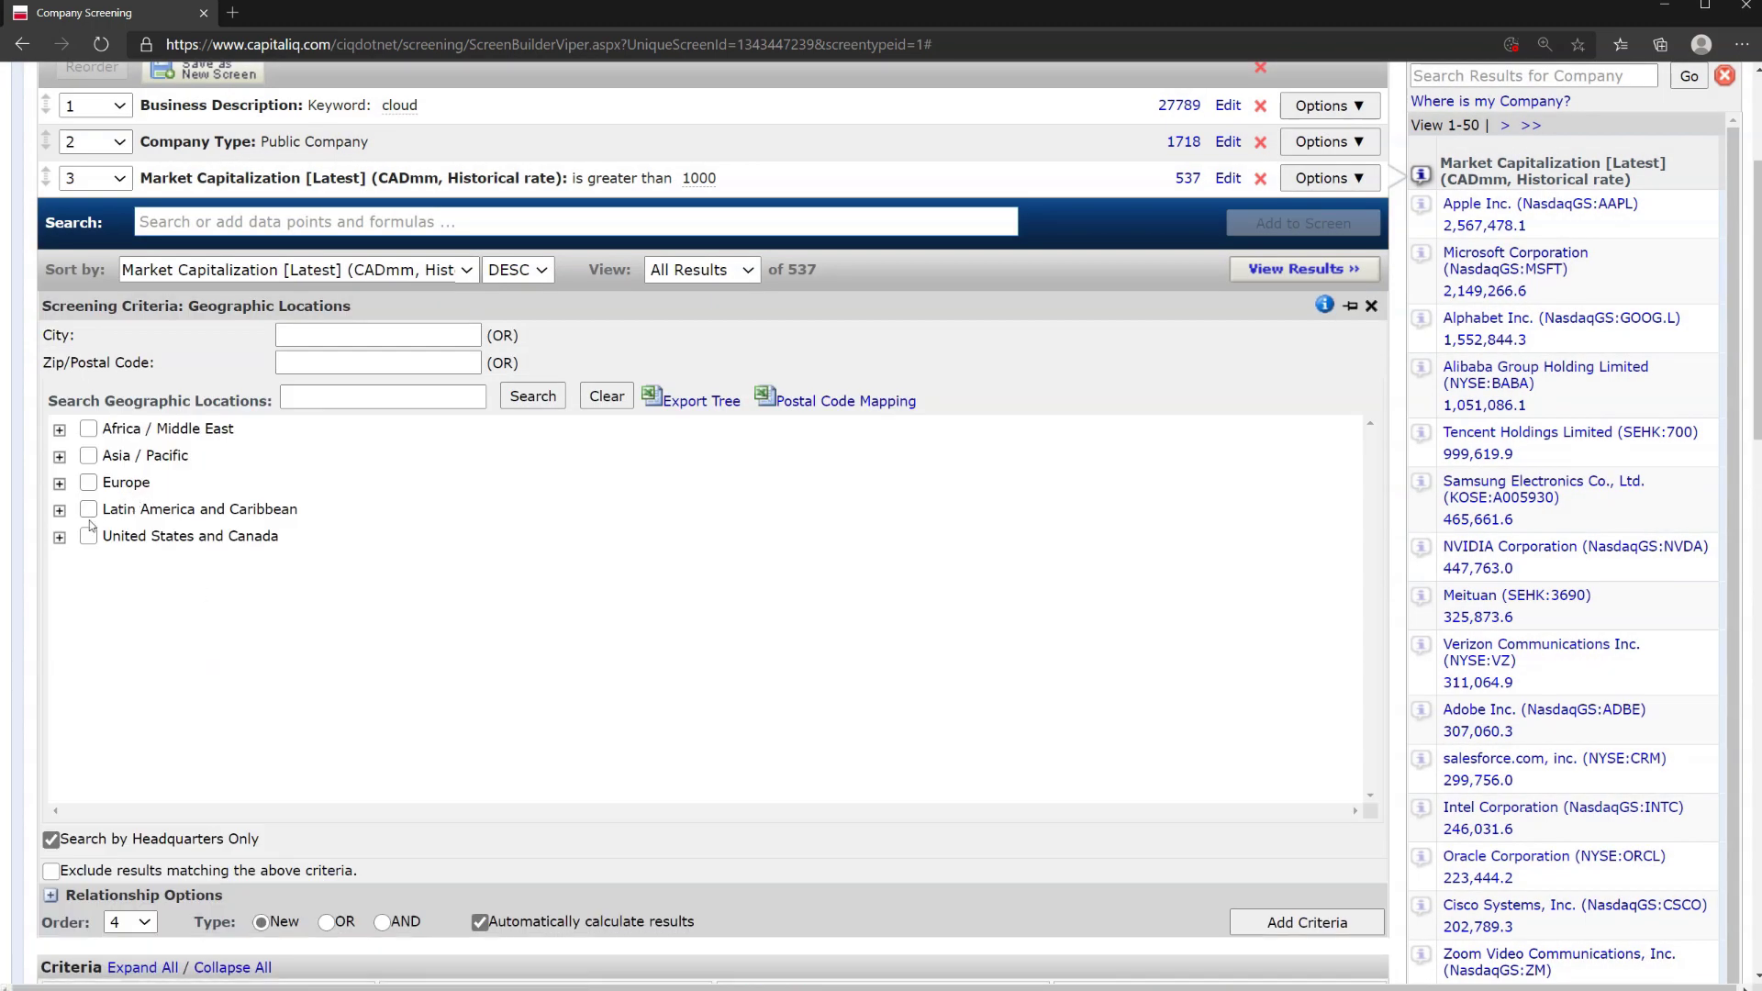
pyautogui.click(60, 484)
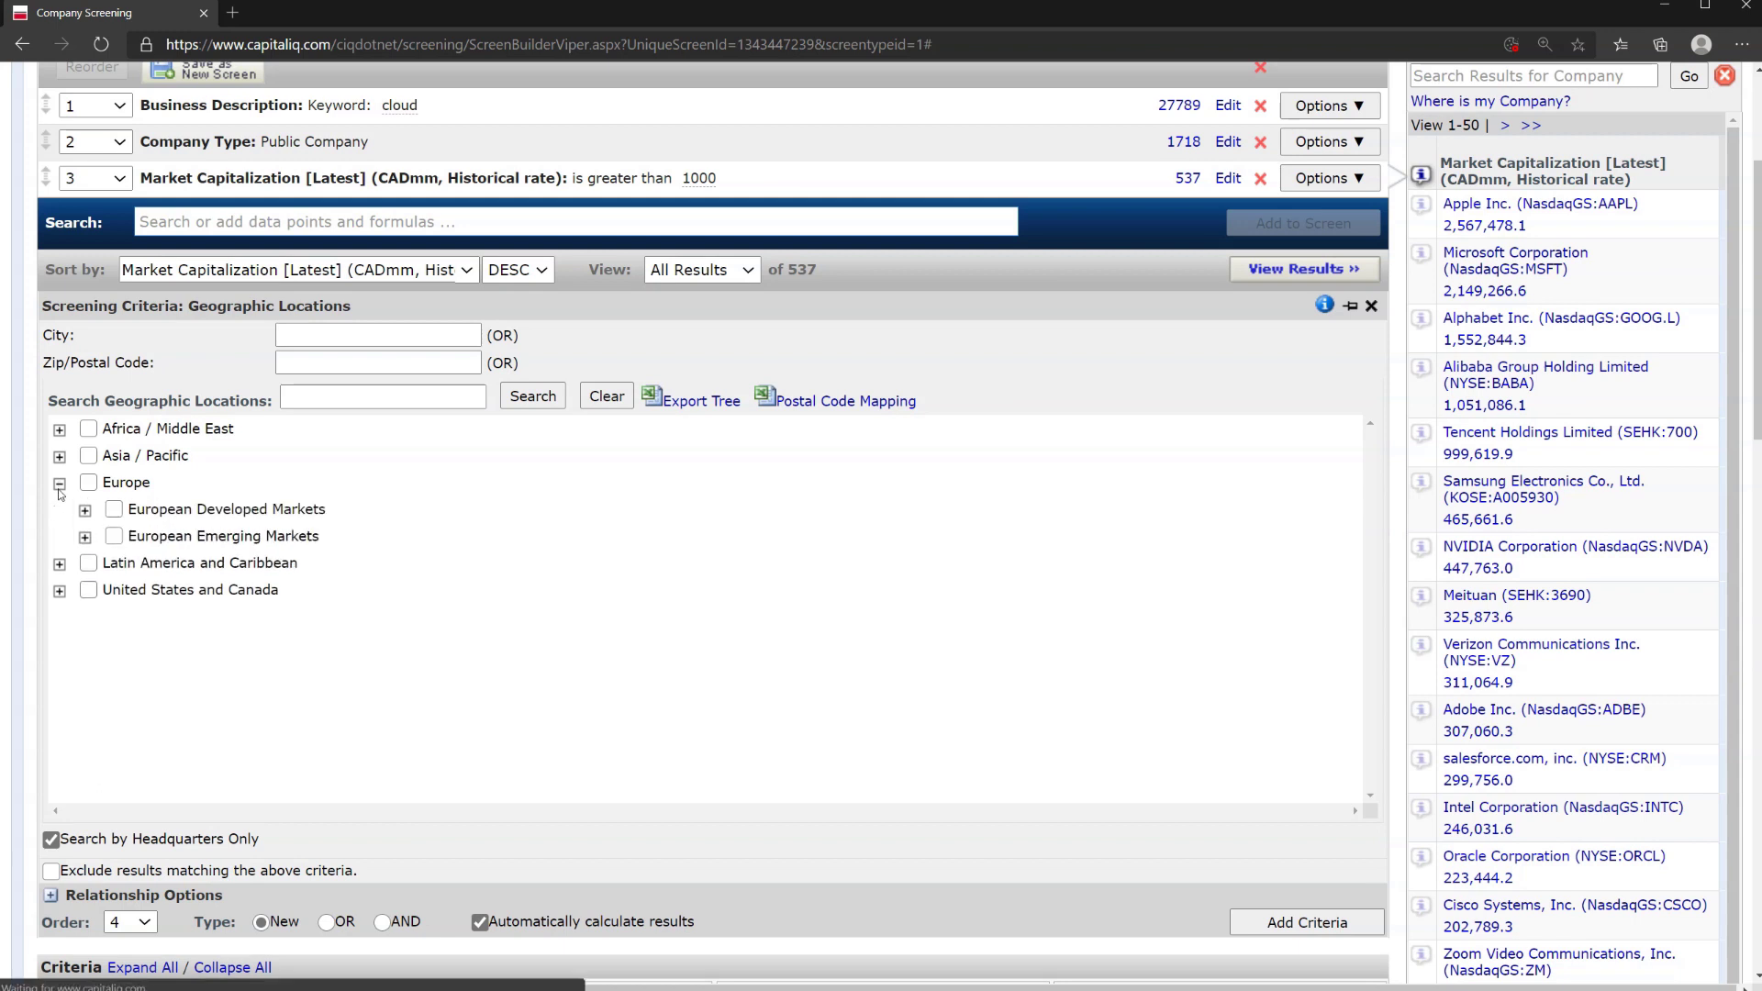
pyautogui.click(113, 510)
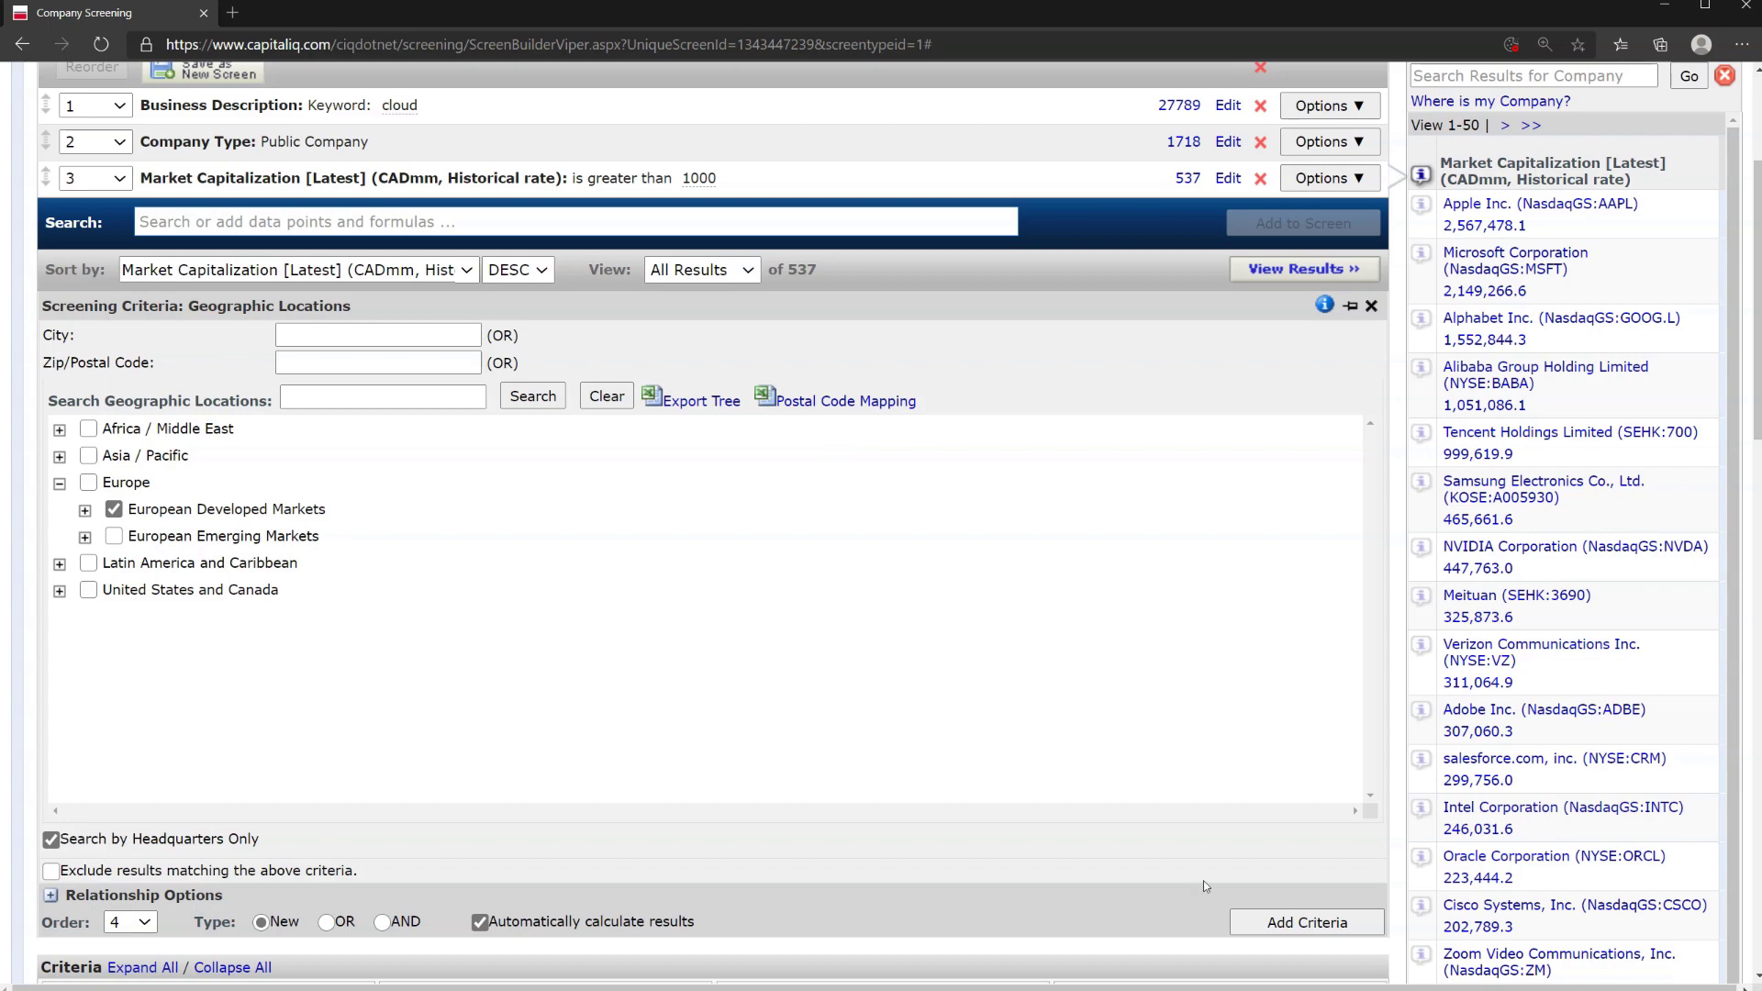
pyautogui.click(1240, 923)
pyautogui.scroll(3, 1247, 712)
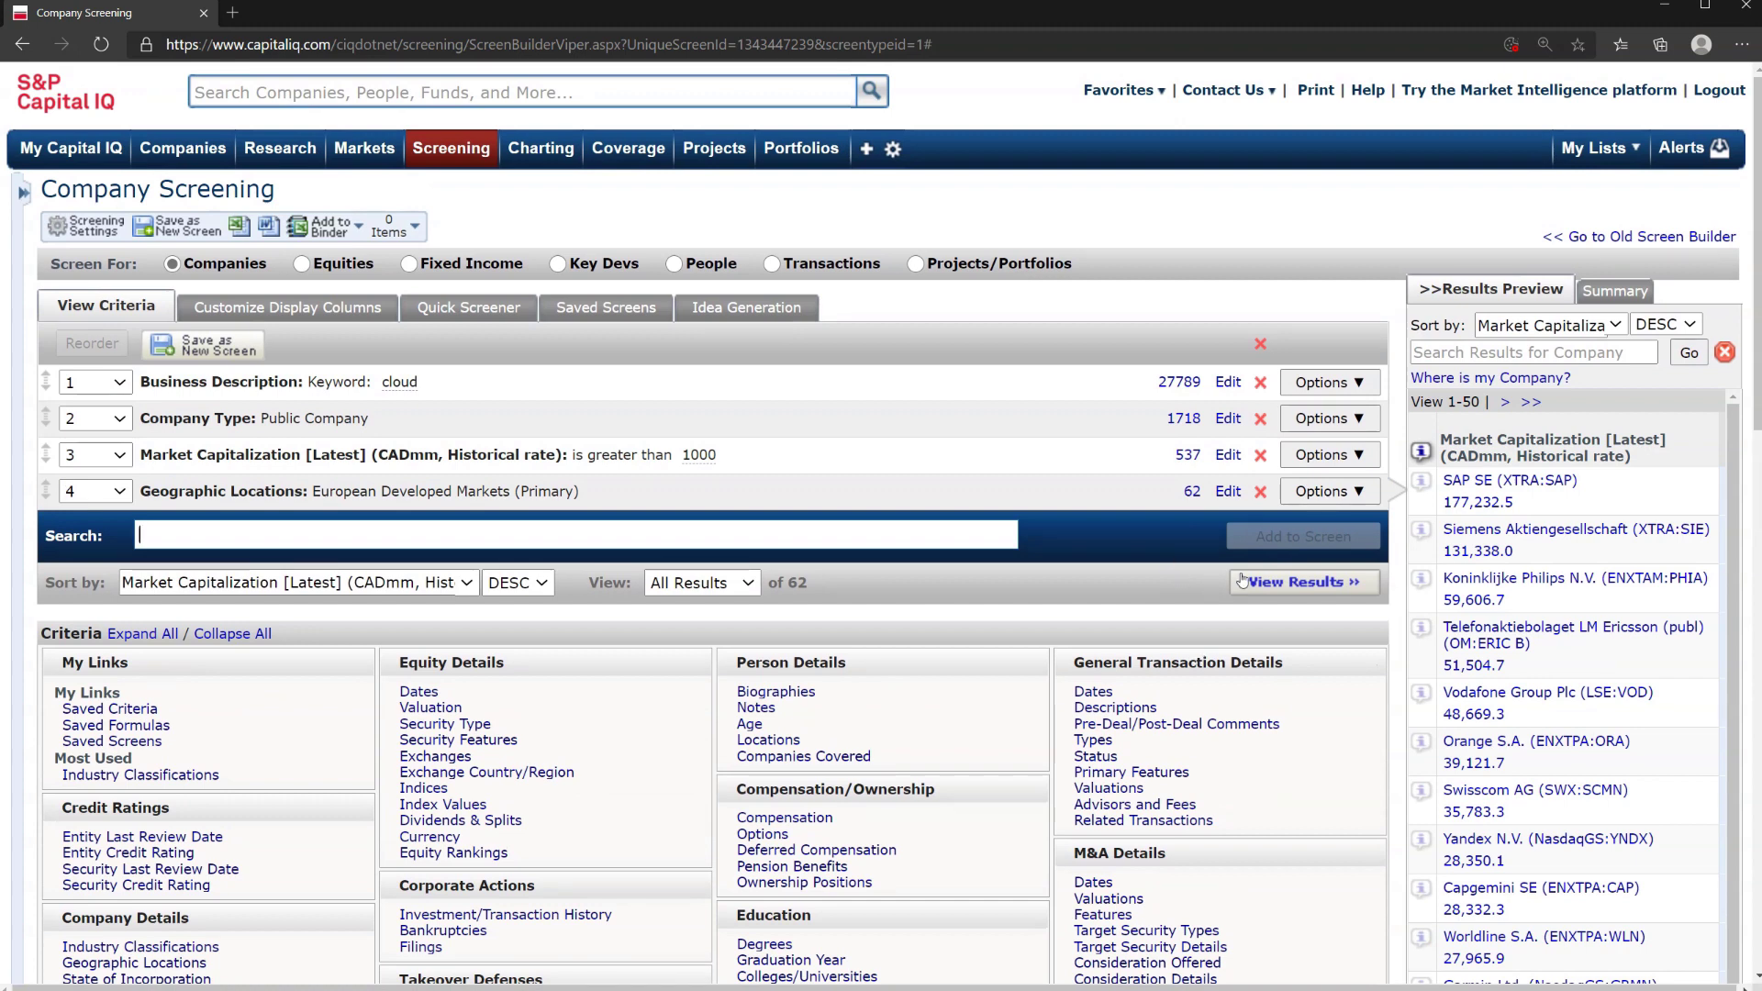
pyautogui.click(1268, 592)
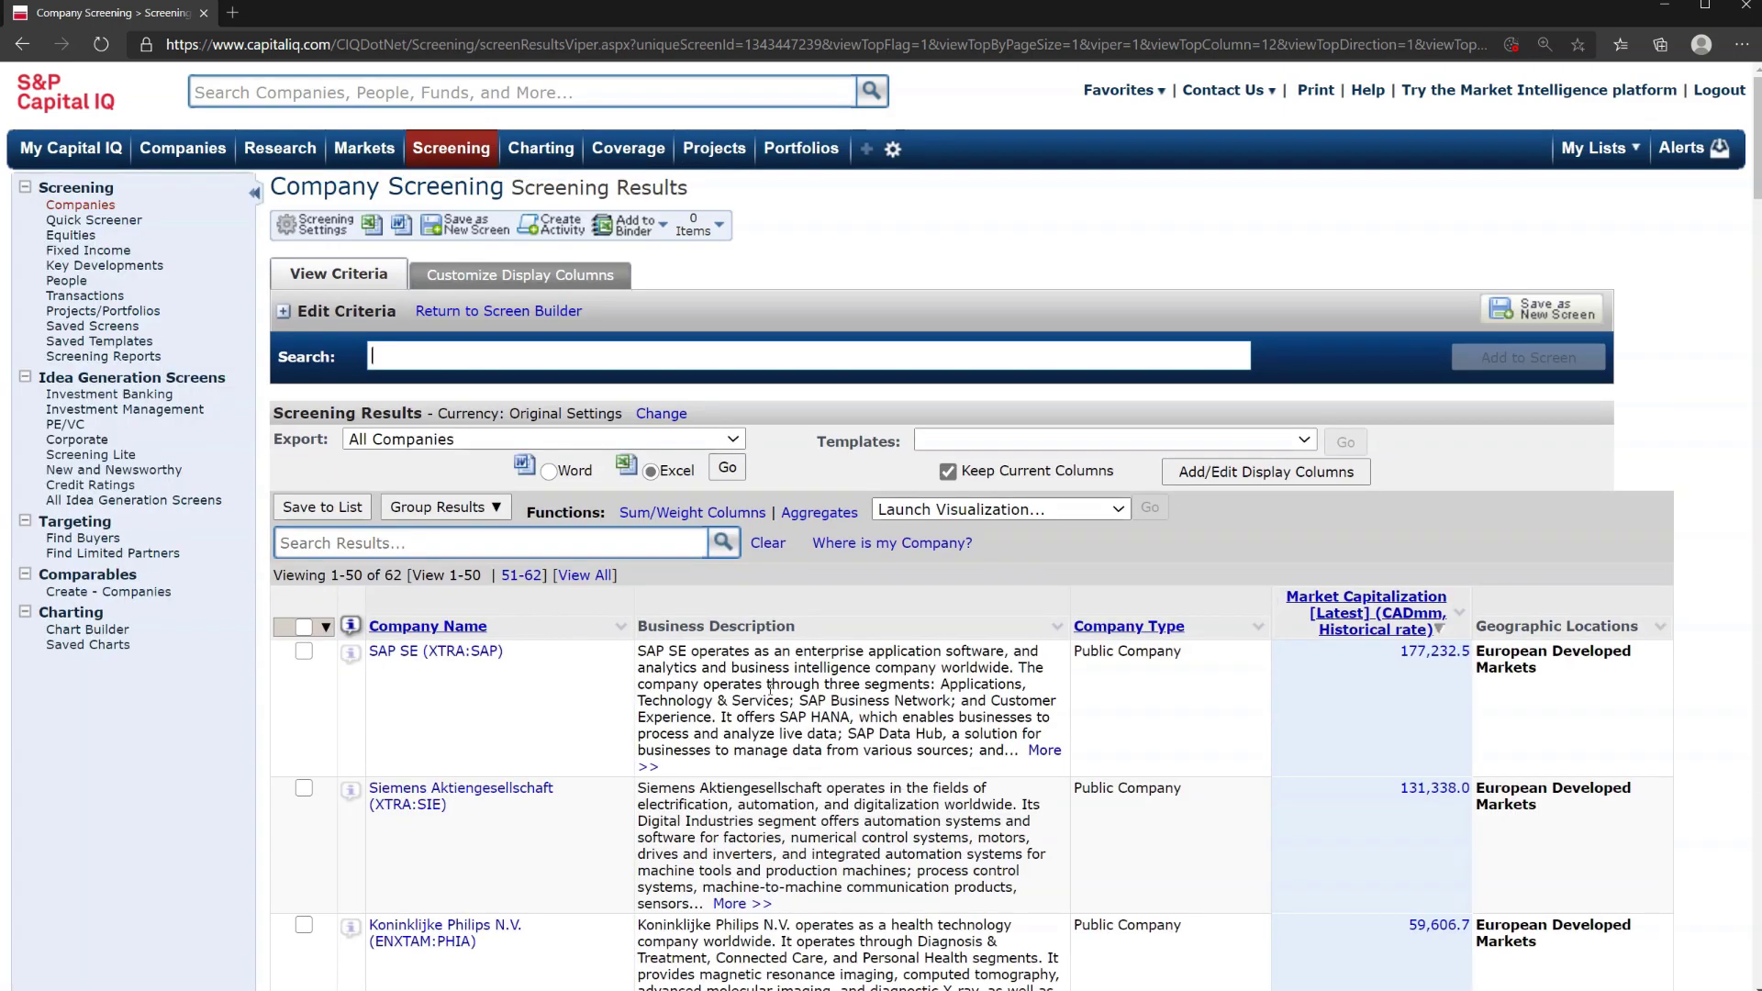
# Step: Review the 62-company results list and highlight its total count
pyautogui.scroll(-20, 769, 688)
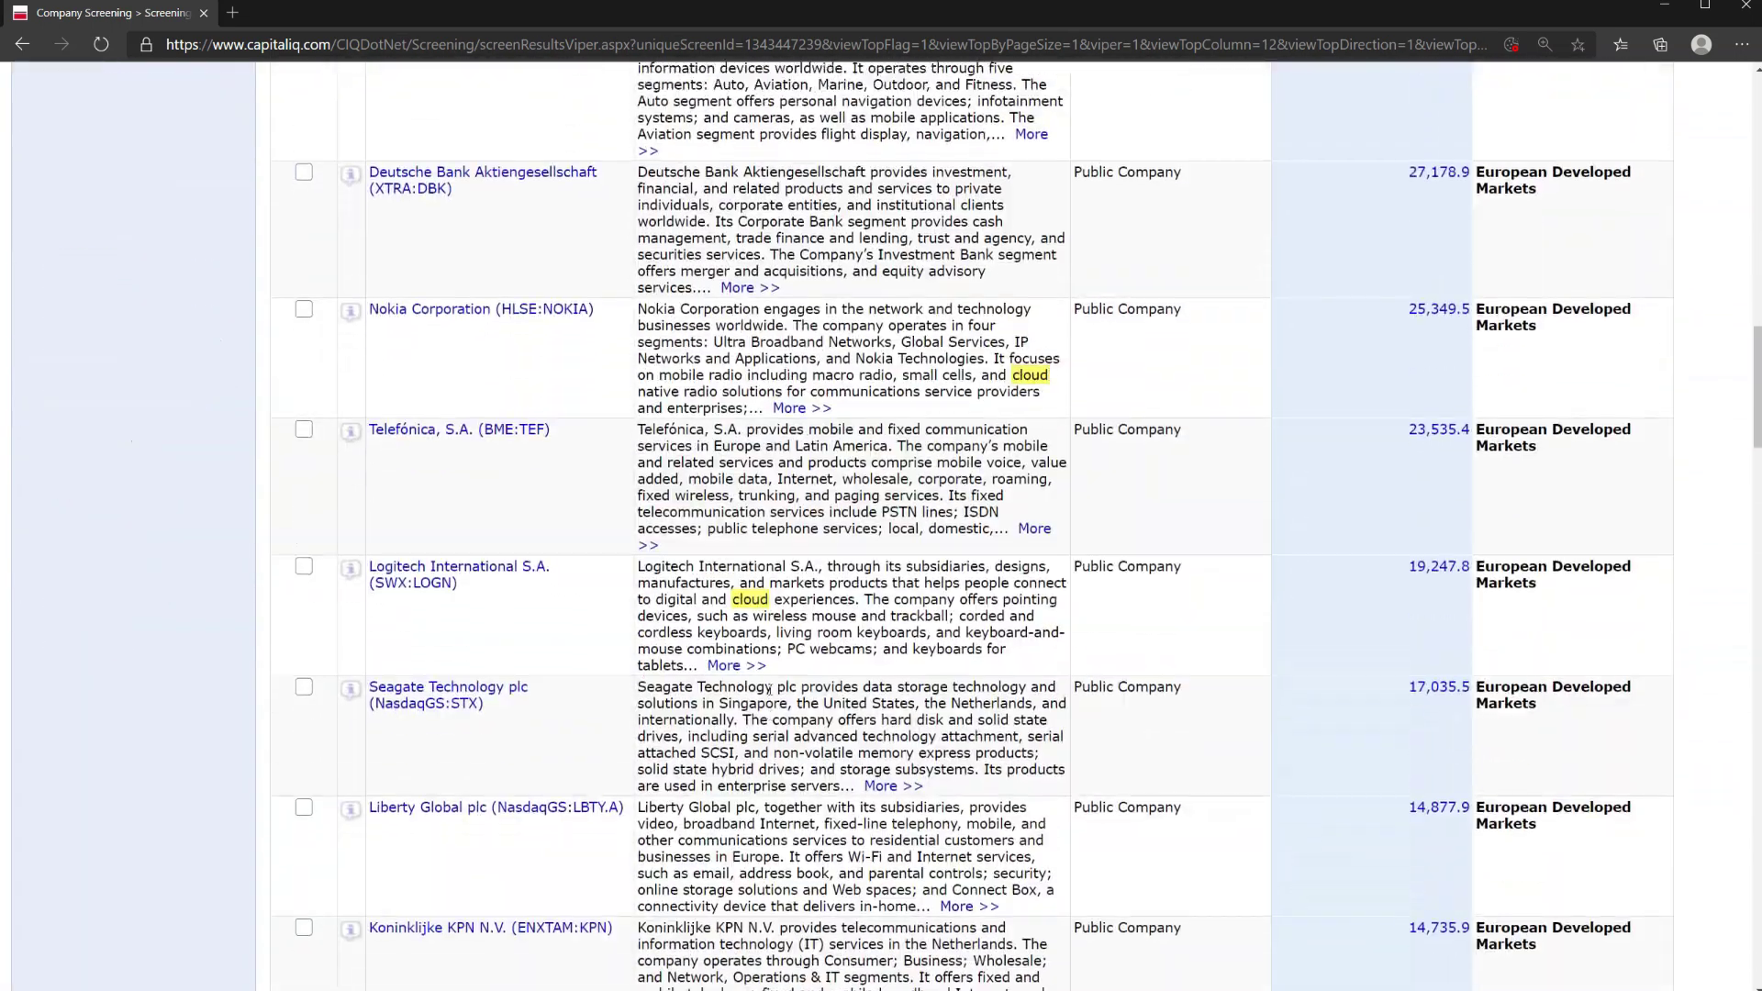
pyautogui.scroll(20, 769, 688)
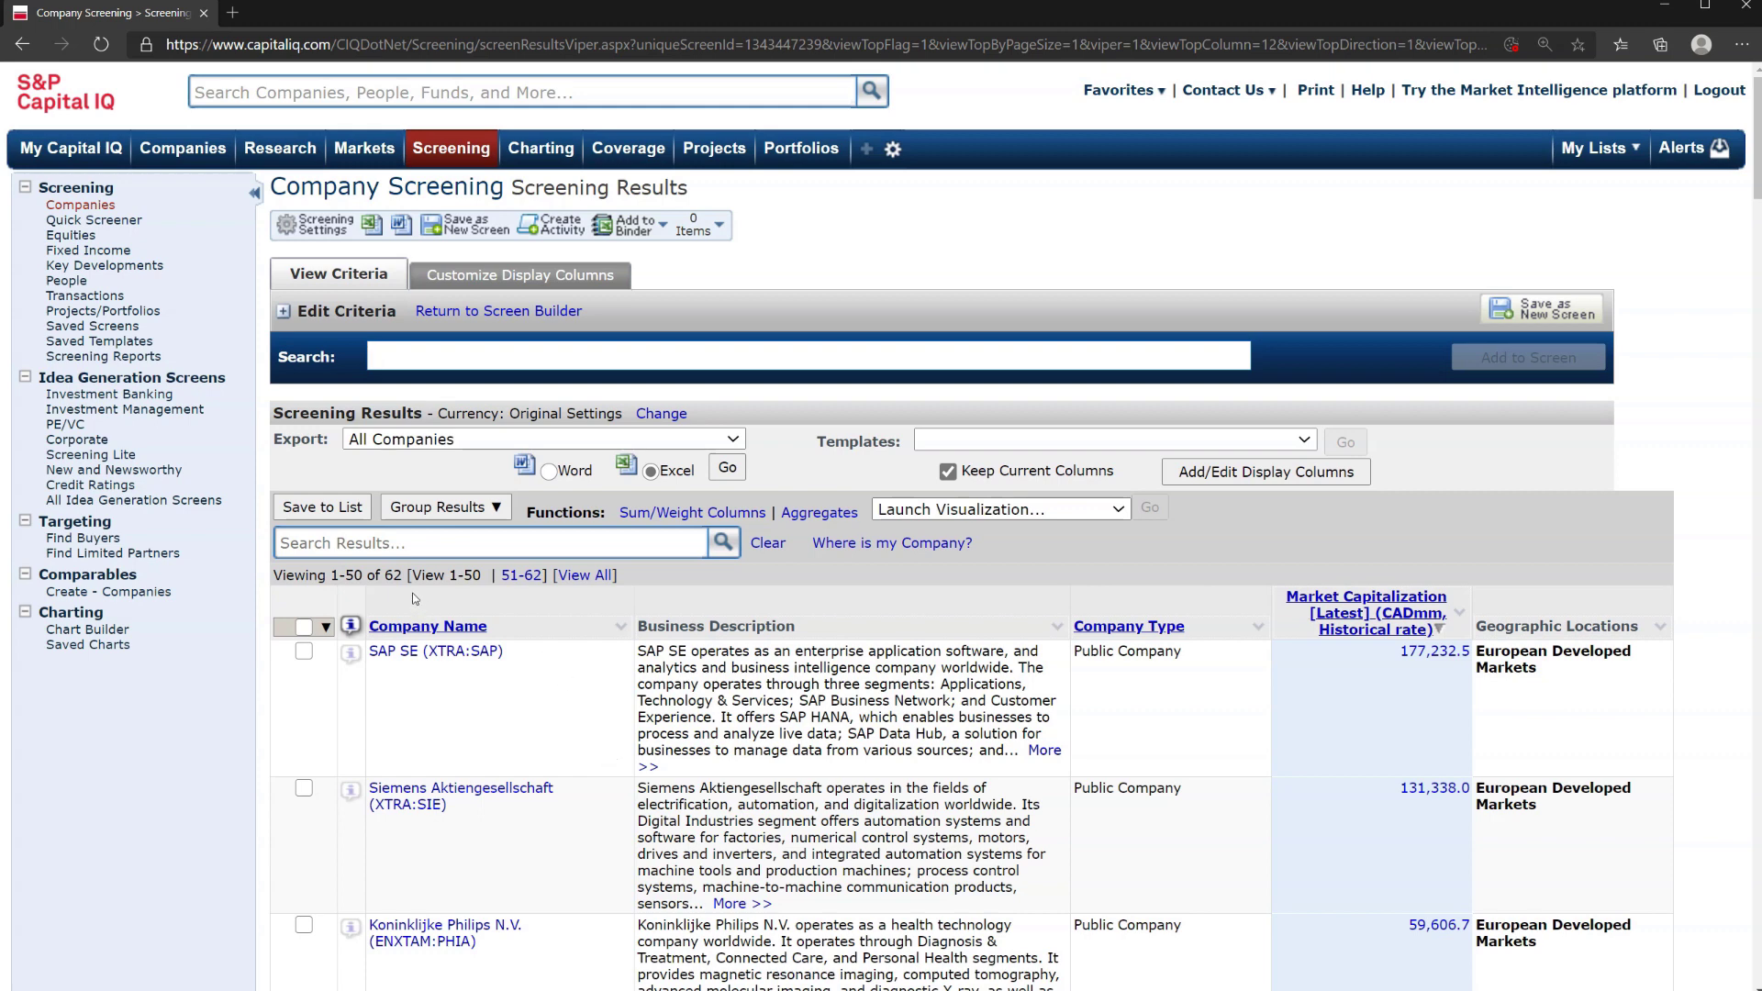
pyautogui.doubleClick(395, 575)
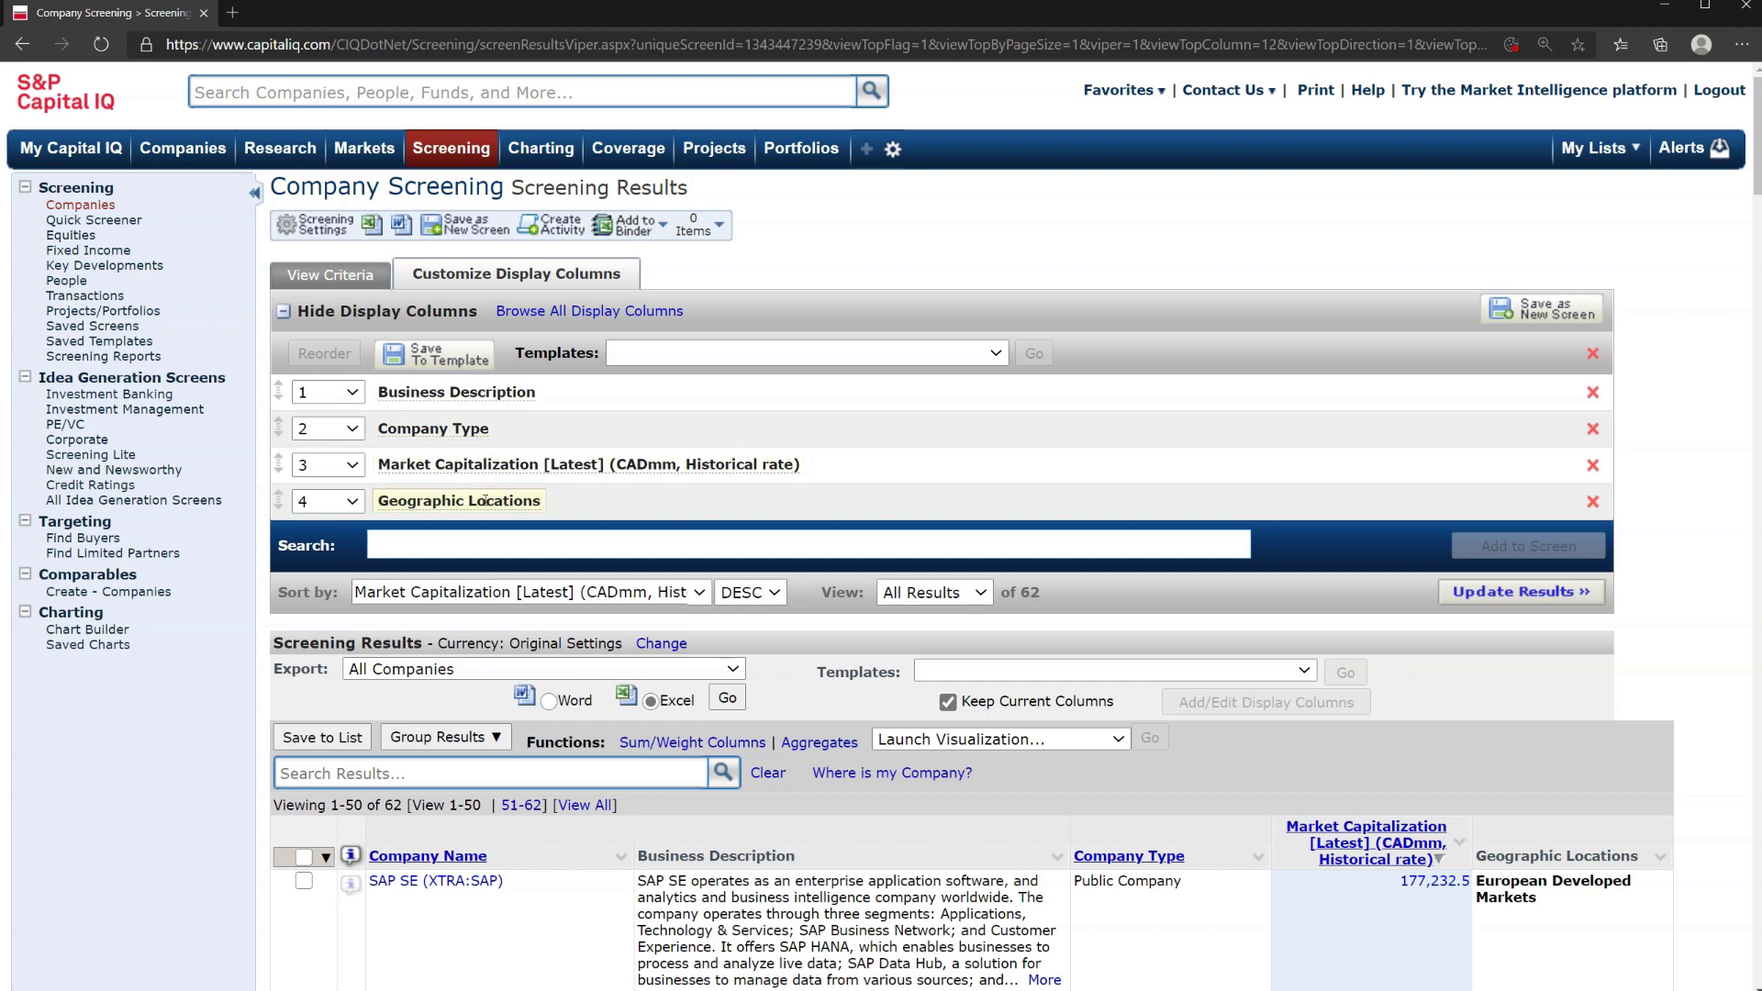
# Step: Add Total Revenue [LTM] in CADmm as a display column and check its values in the results
pyautogui.scroll(-2, 485, 508)
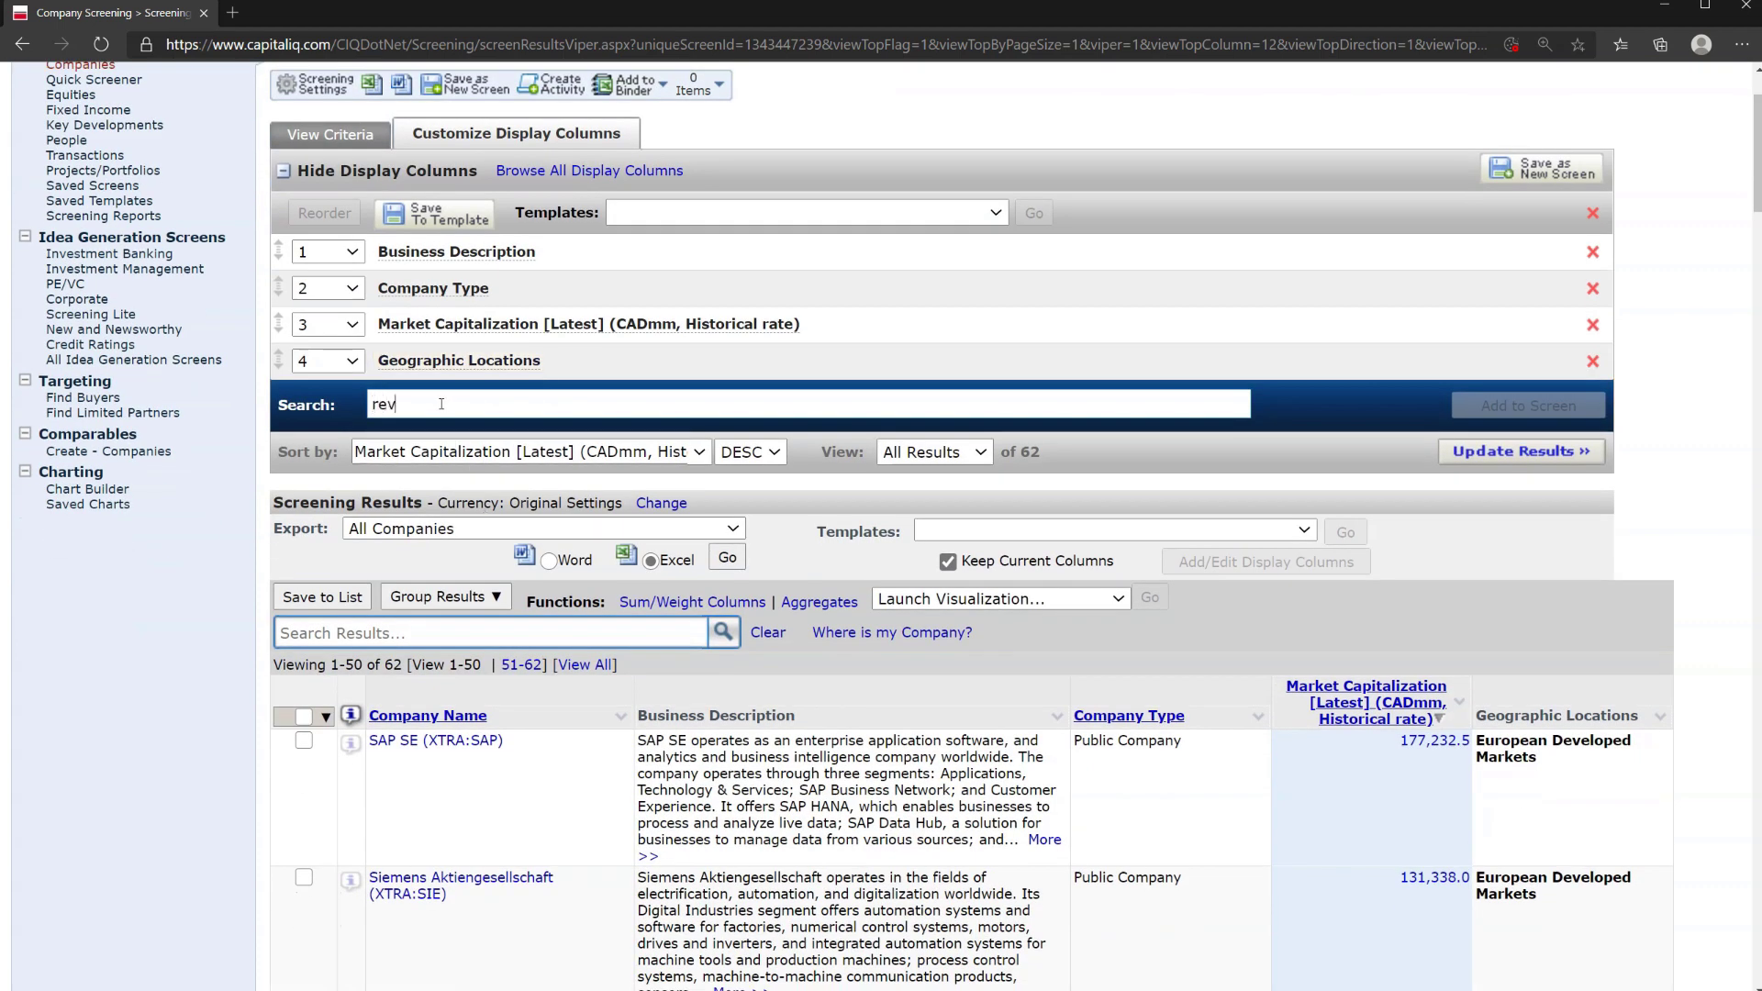
pyautogui.write('enu')
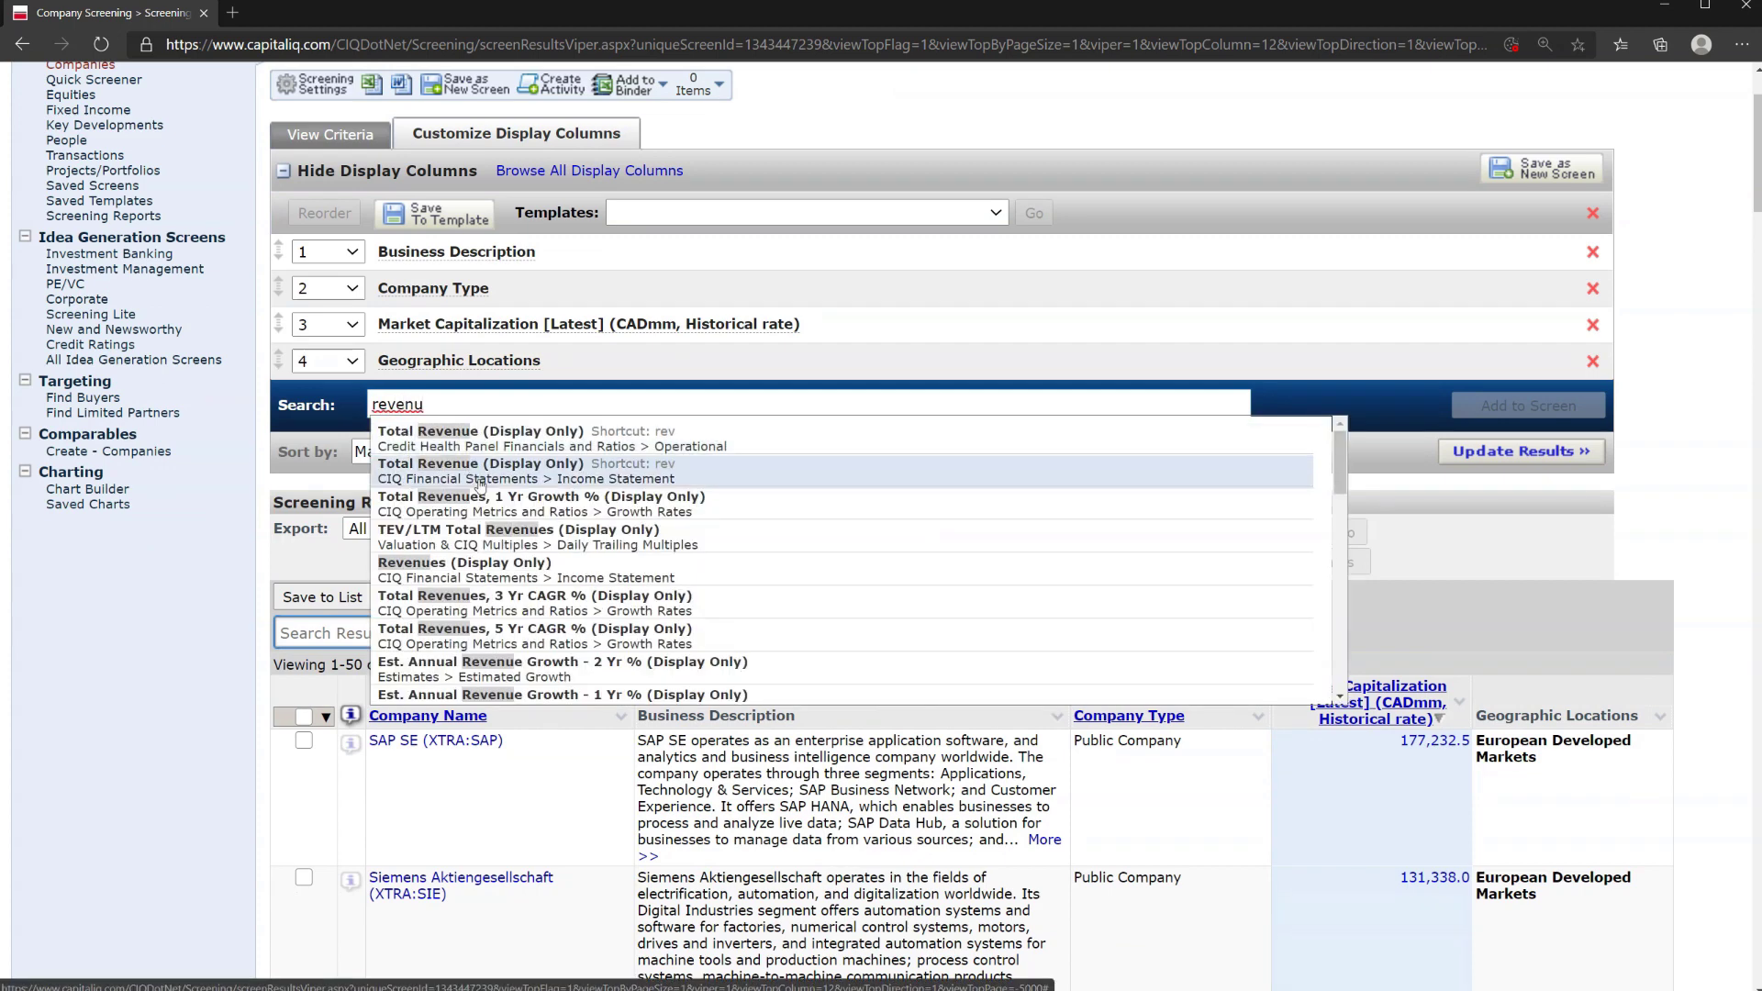
pyautogui.click(479, 485)
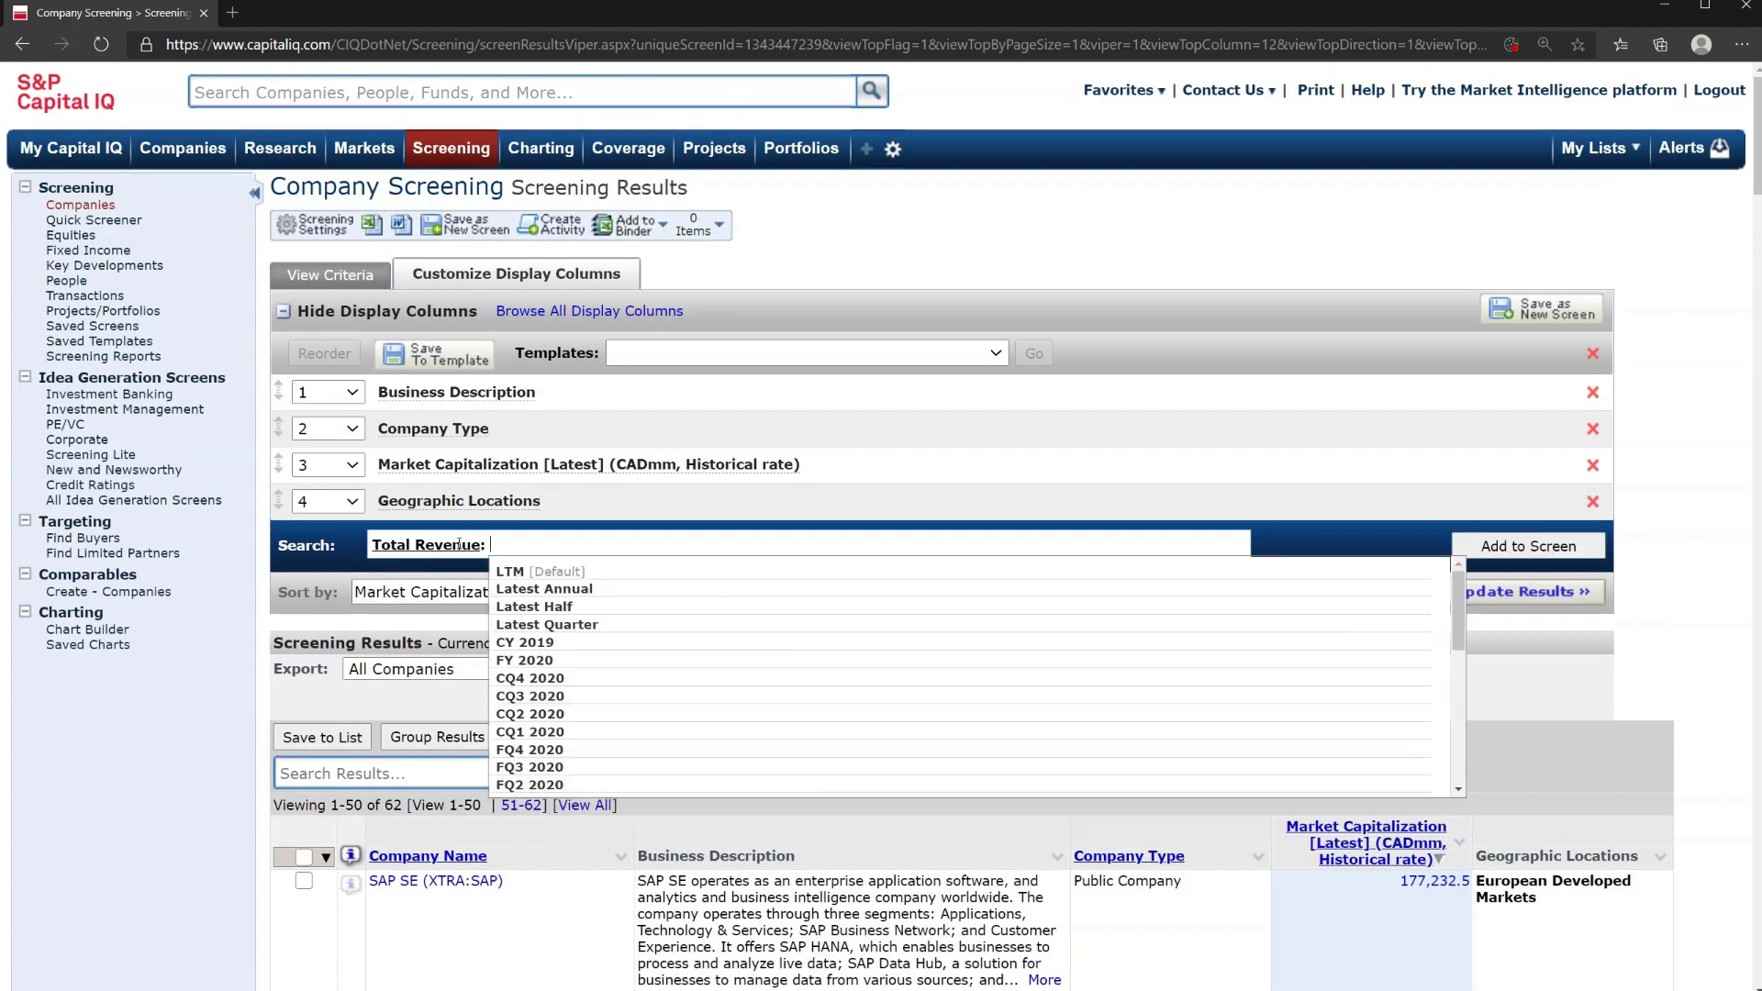
pyautogui.click(507, 568)
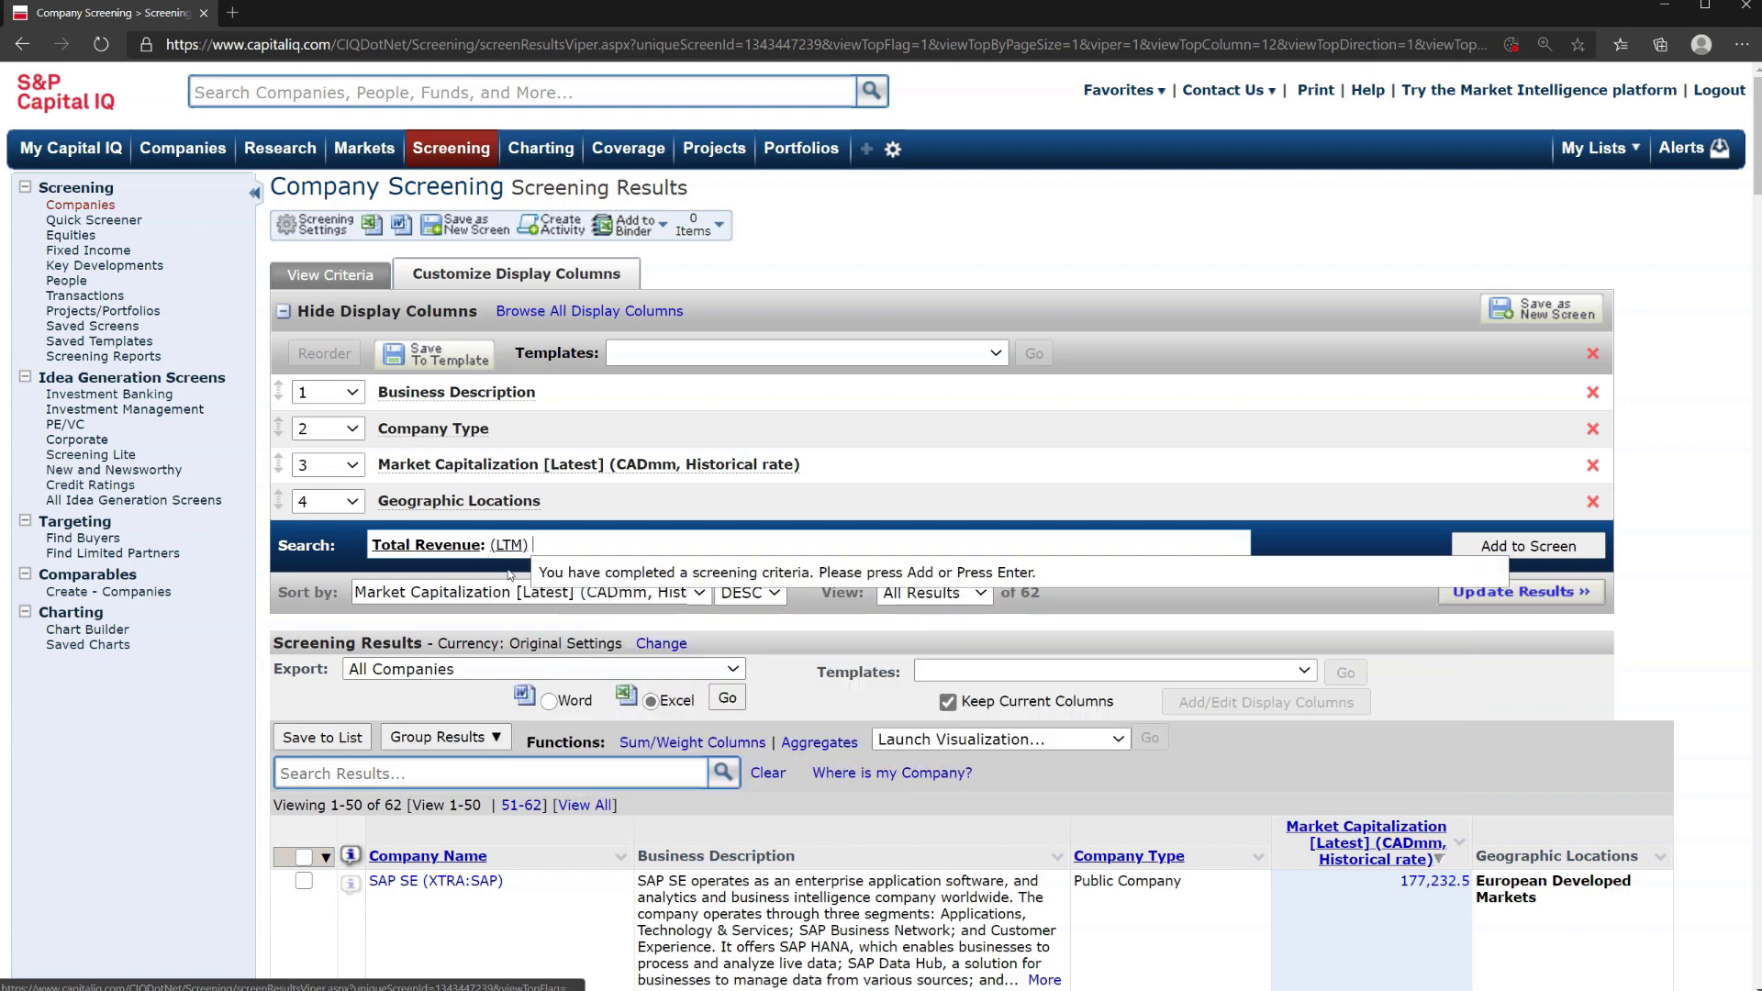
pyautogui.click(1469, 554)
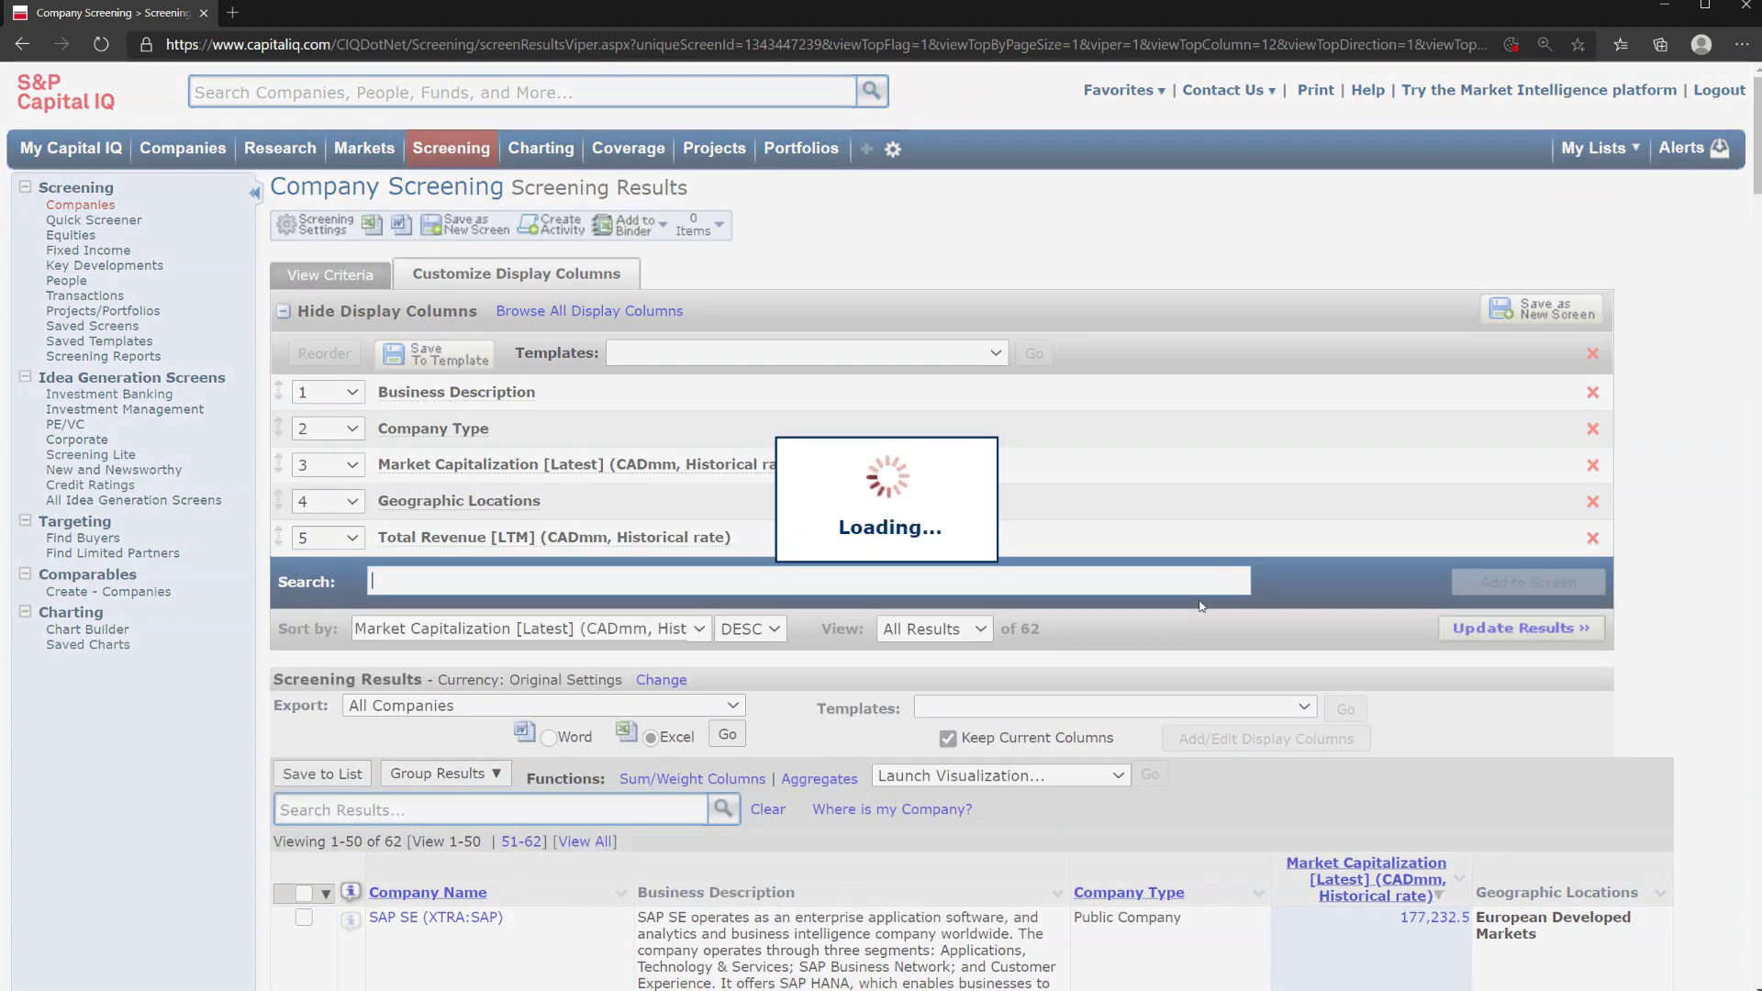
pyautogui.scroll(-2, 1331, 781)
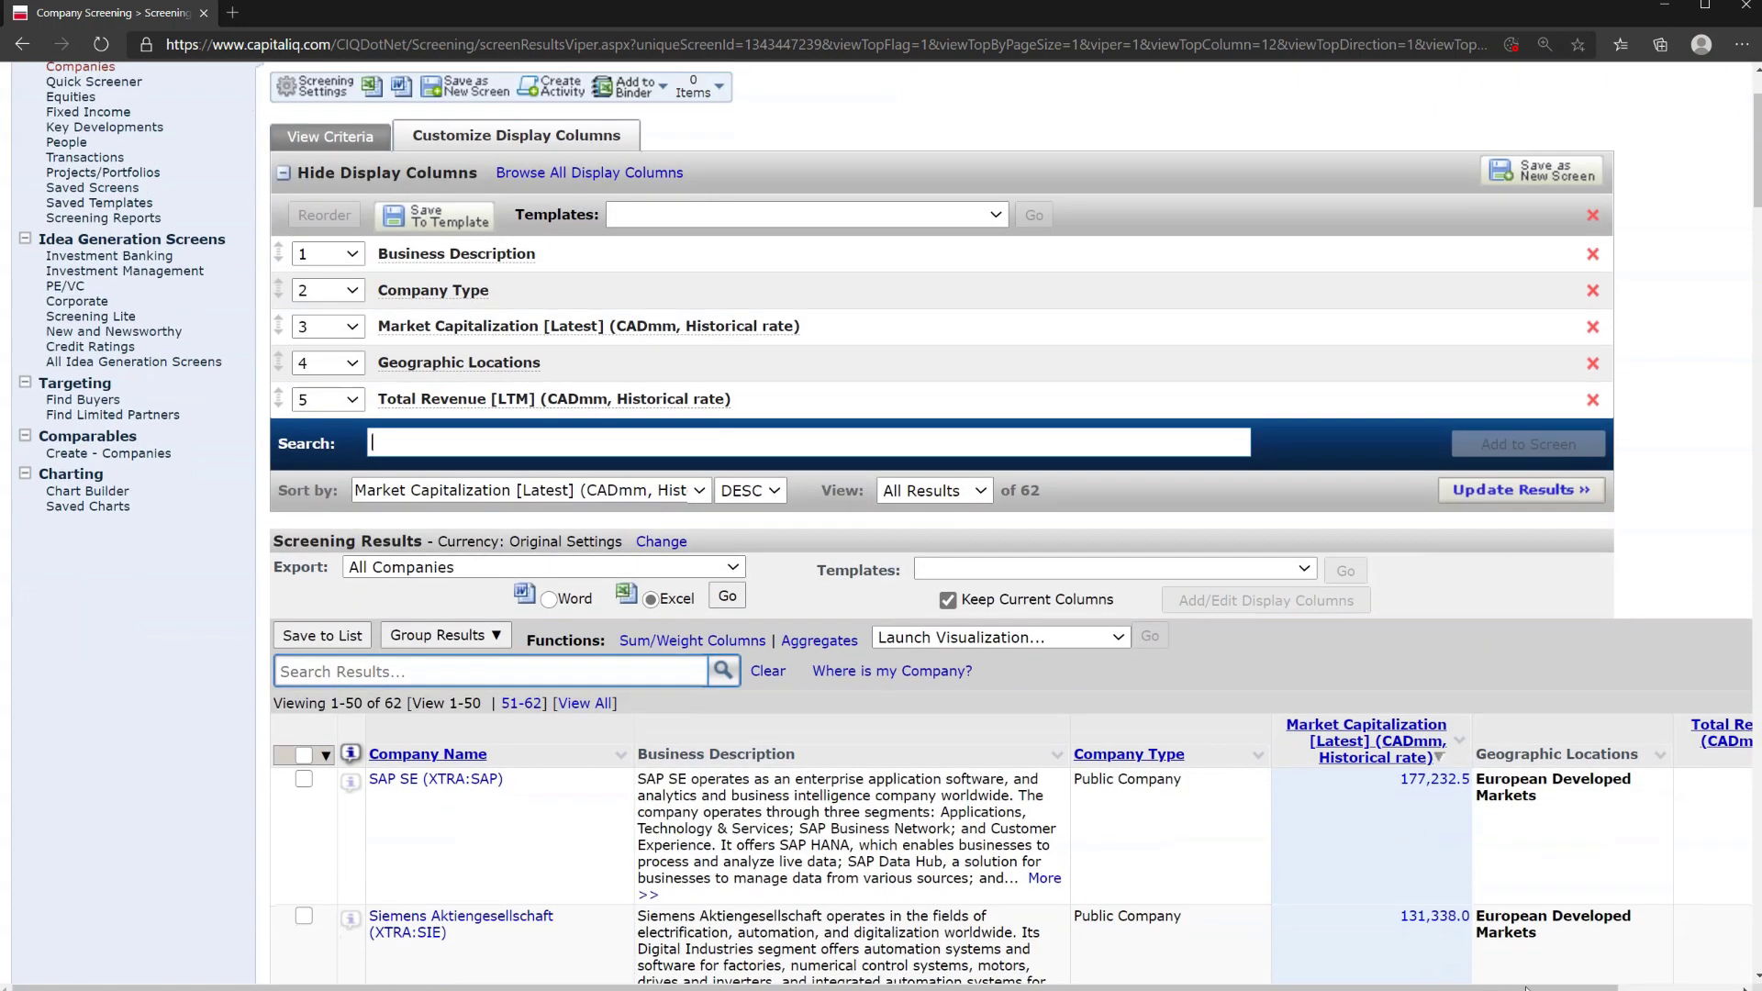
pyautogui.moveTo(1527, 986); pyautogui.dragTo(1656, 987)
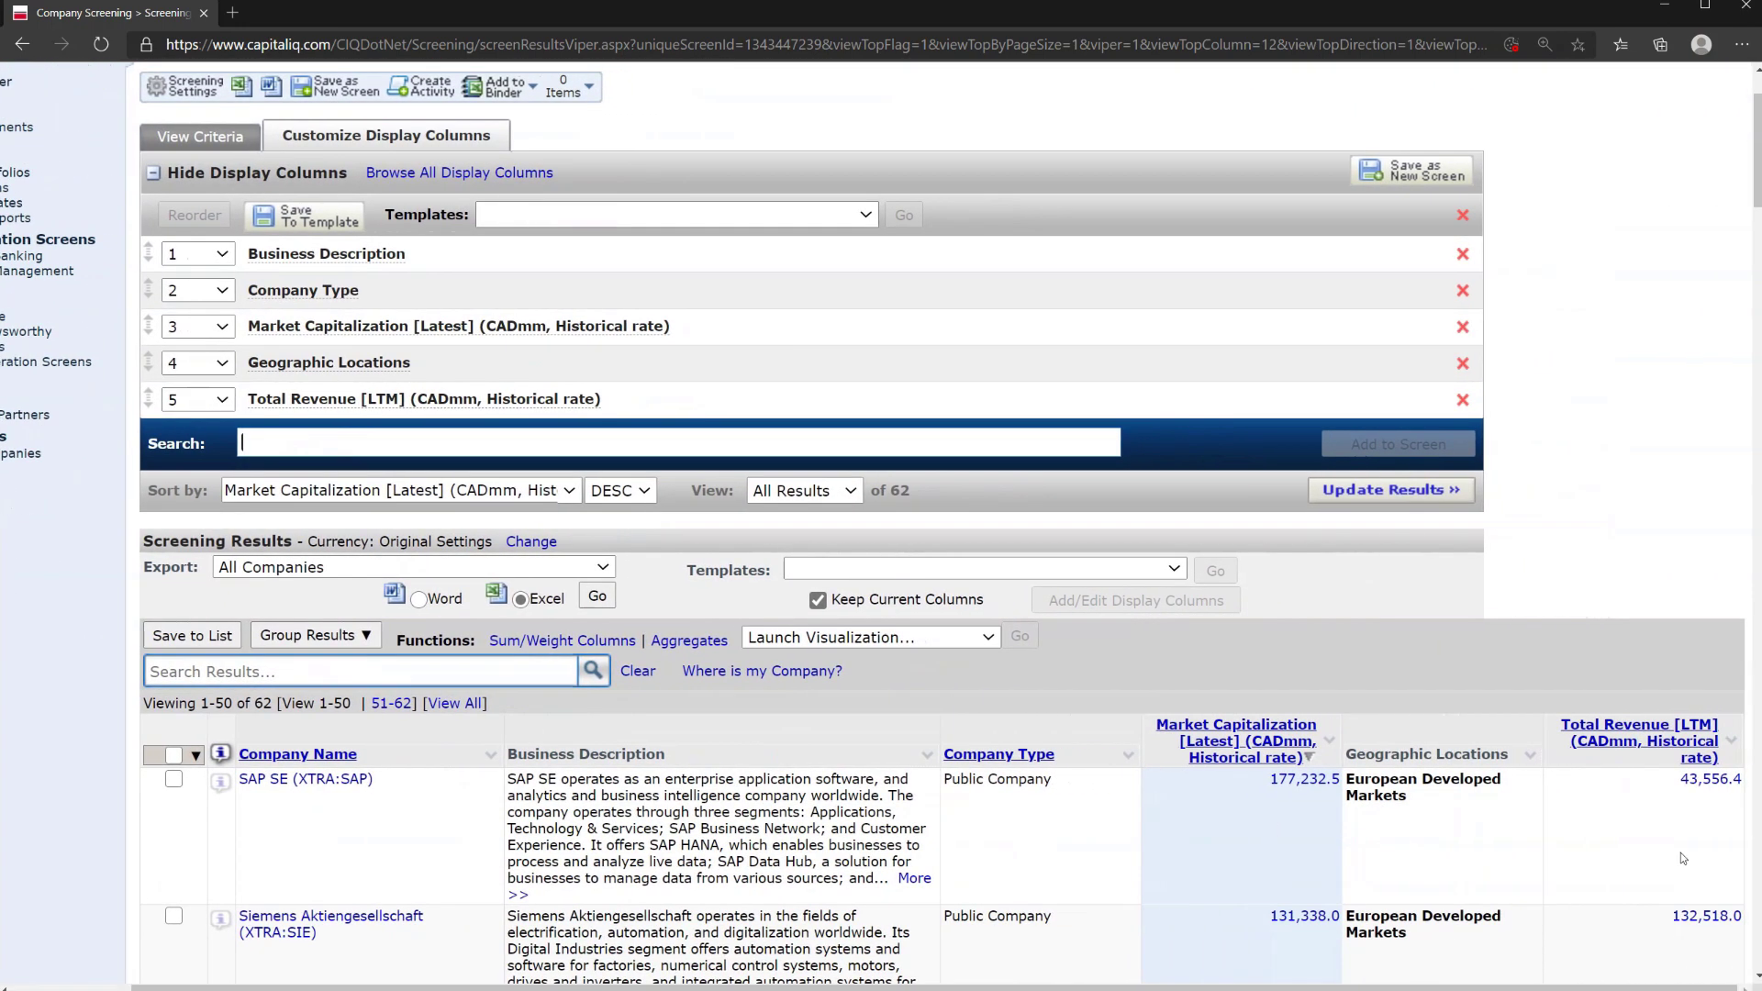
pyautogui.scroll(-3, 1683, 835)
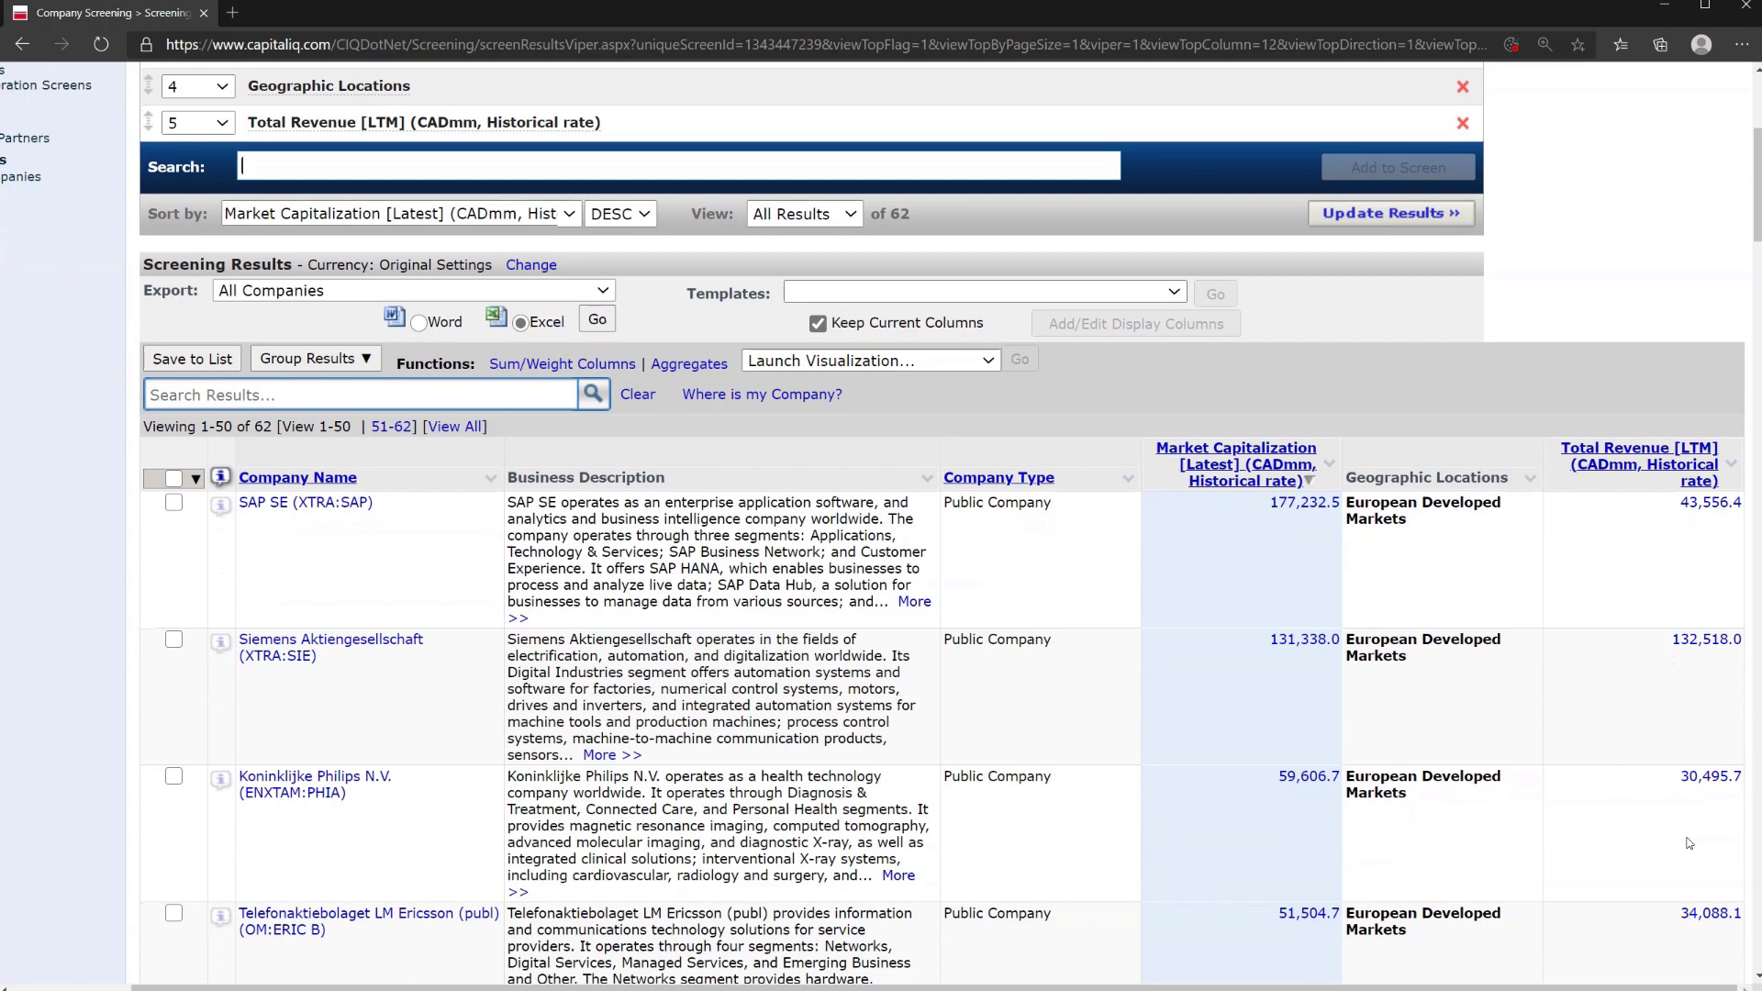
pyautogui.scroll(3, 1689, 843)
pyautogui.hscroll(-2, 1042, 810)
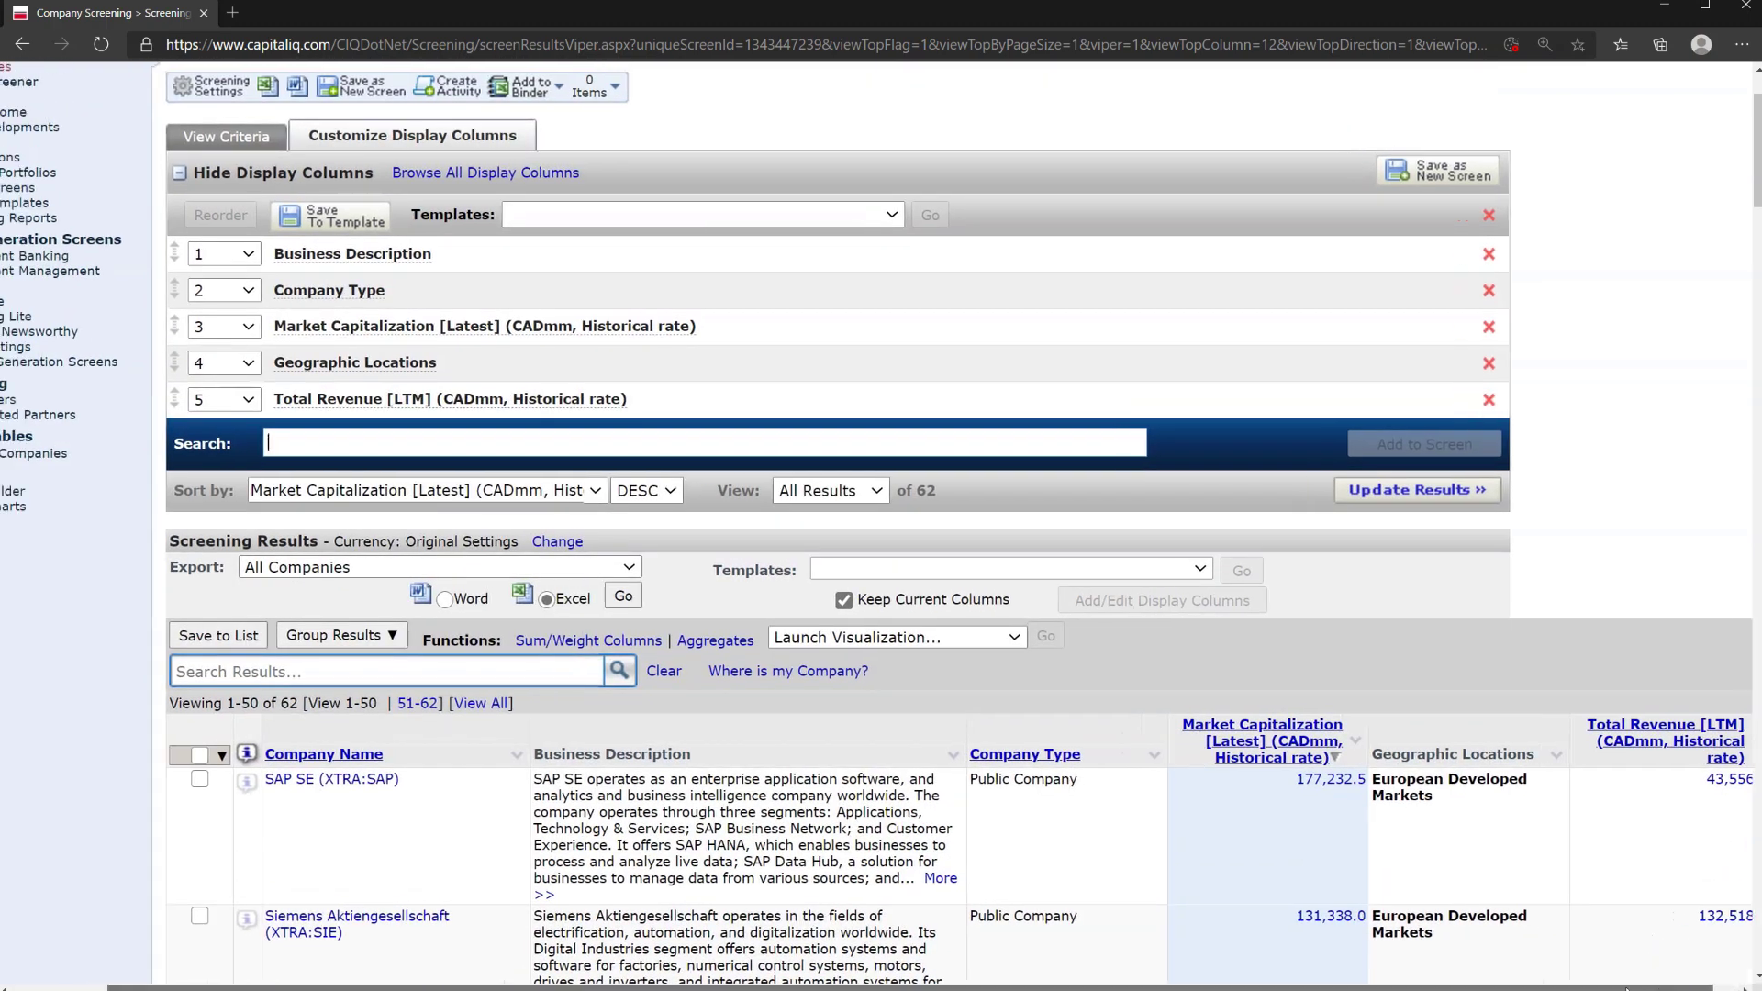
pyautogui.scroll(2, 760, 693)
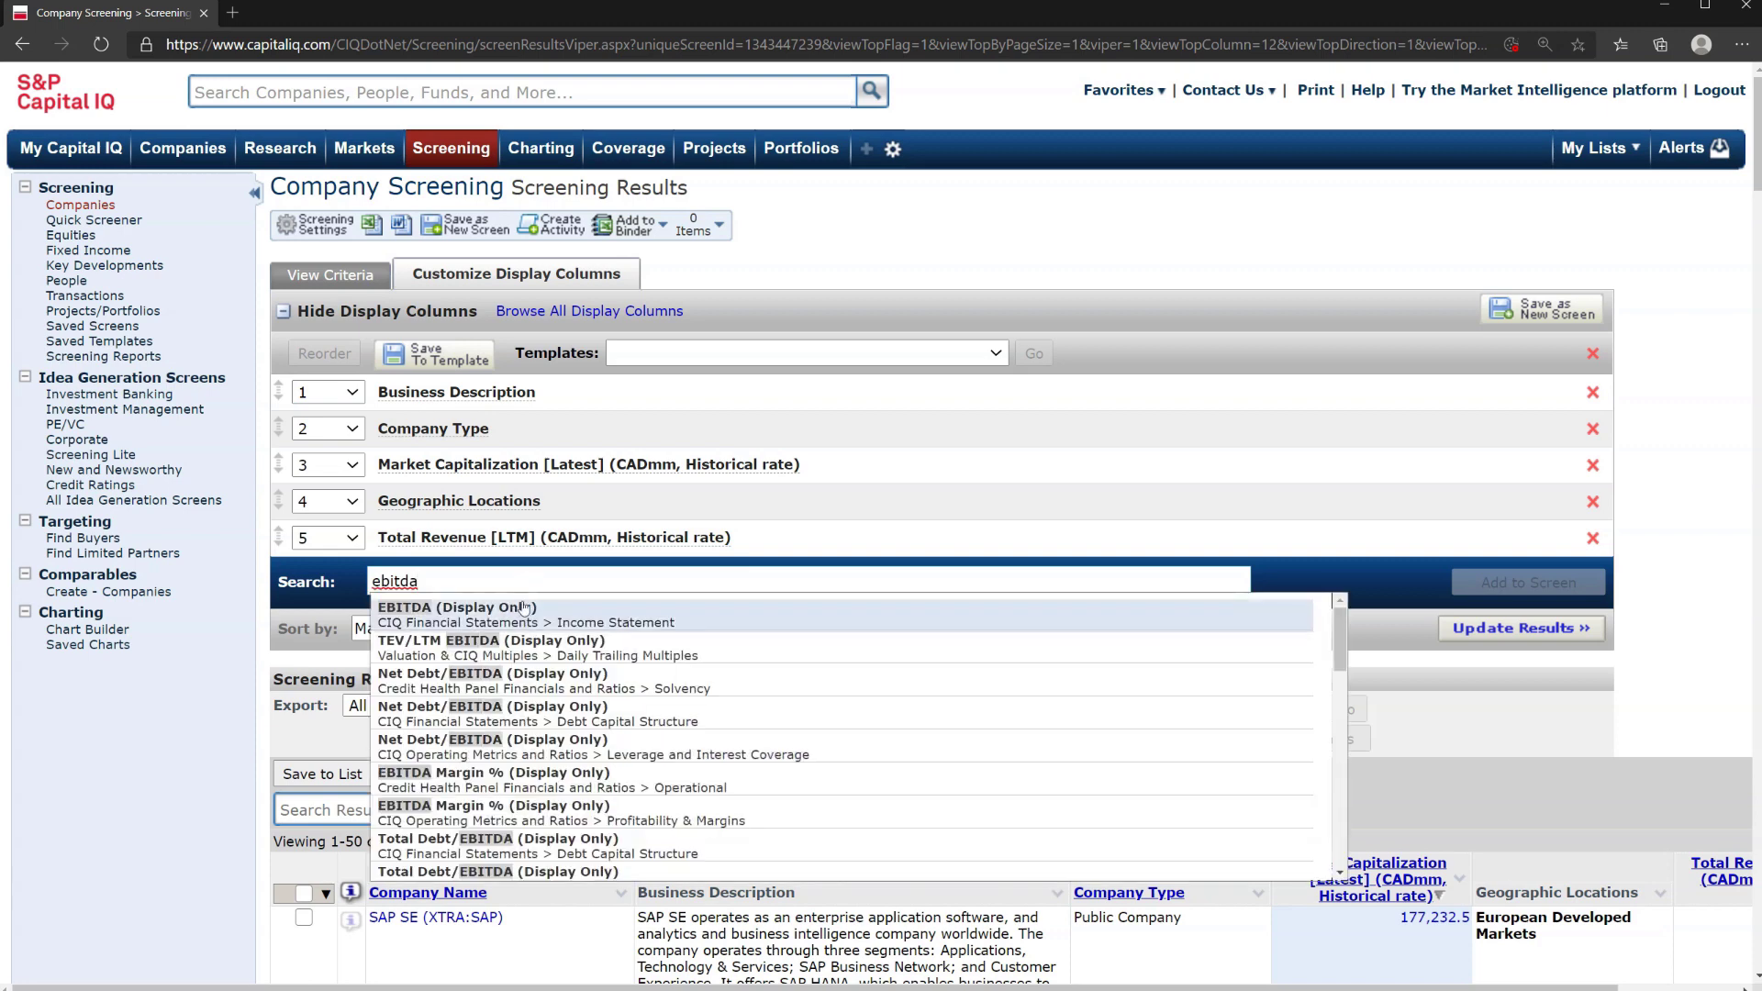
# Step: Add EBITDA [LTM] in CADmm as a display column beneath Total Revenue
pyautogui.click(523, 609)
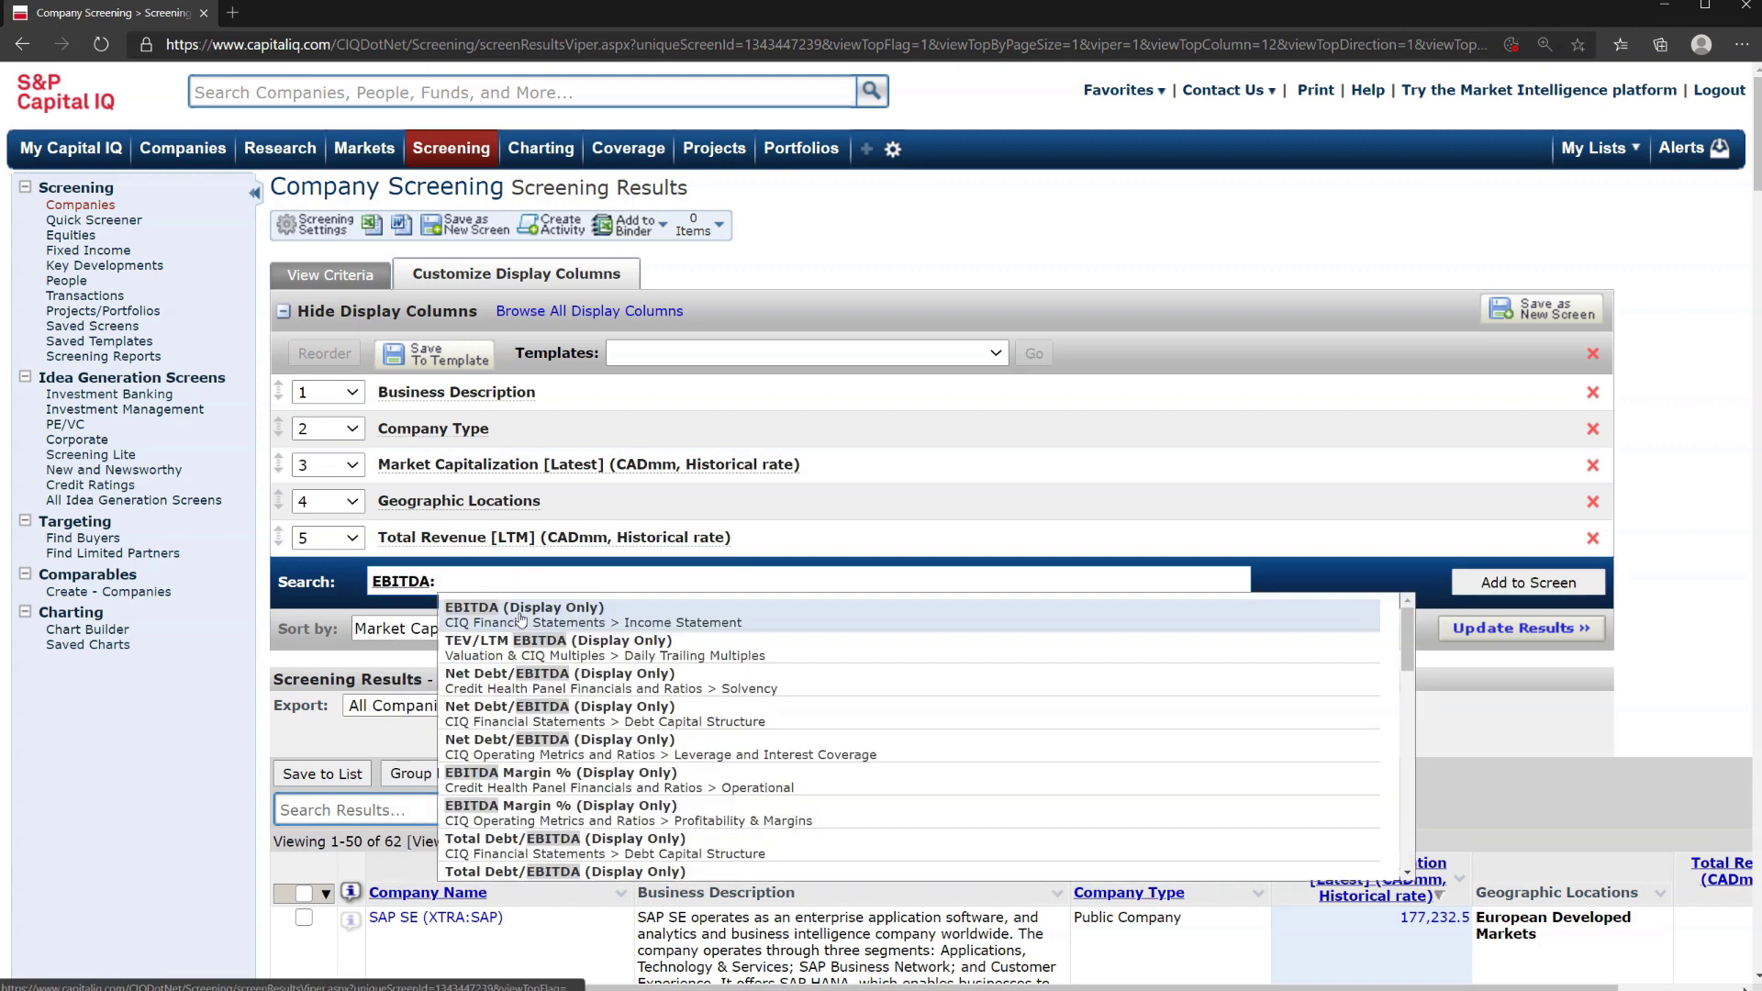
pyautogui.click(521, 610)
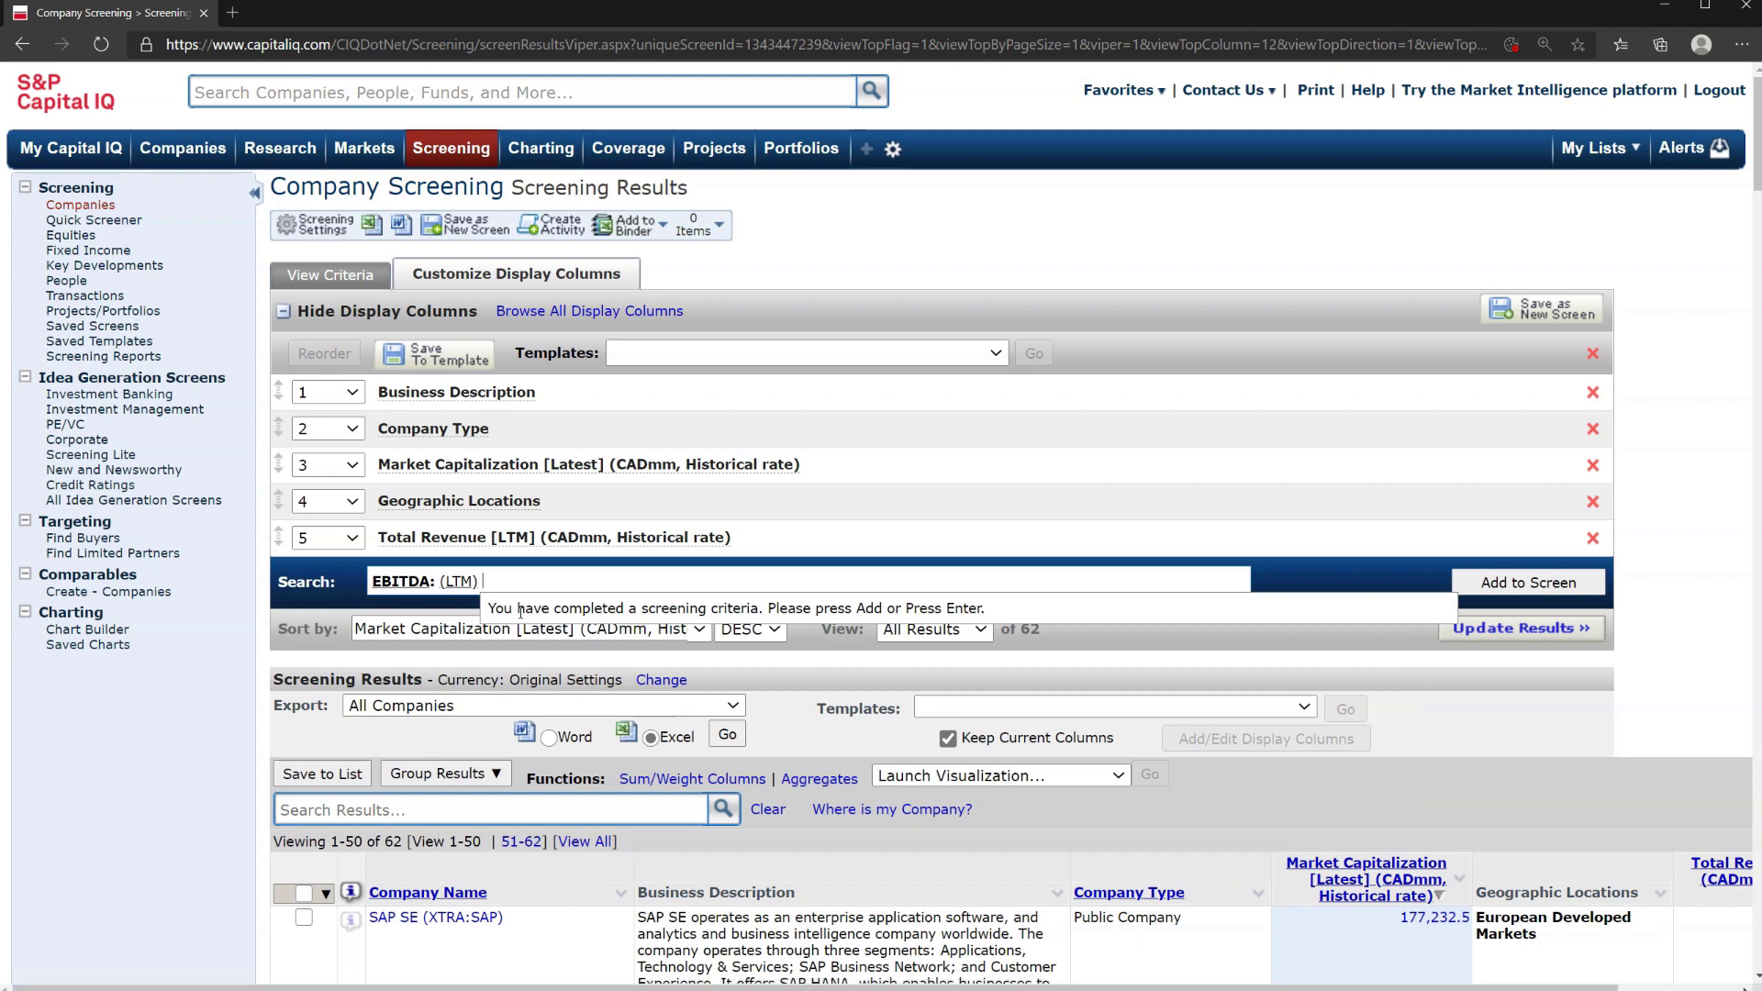
pyautogui.click(1528, 582)
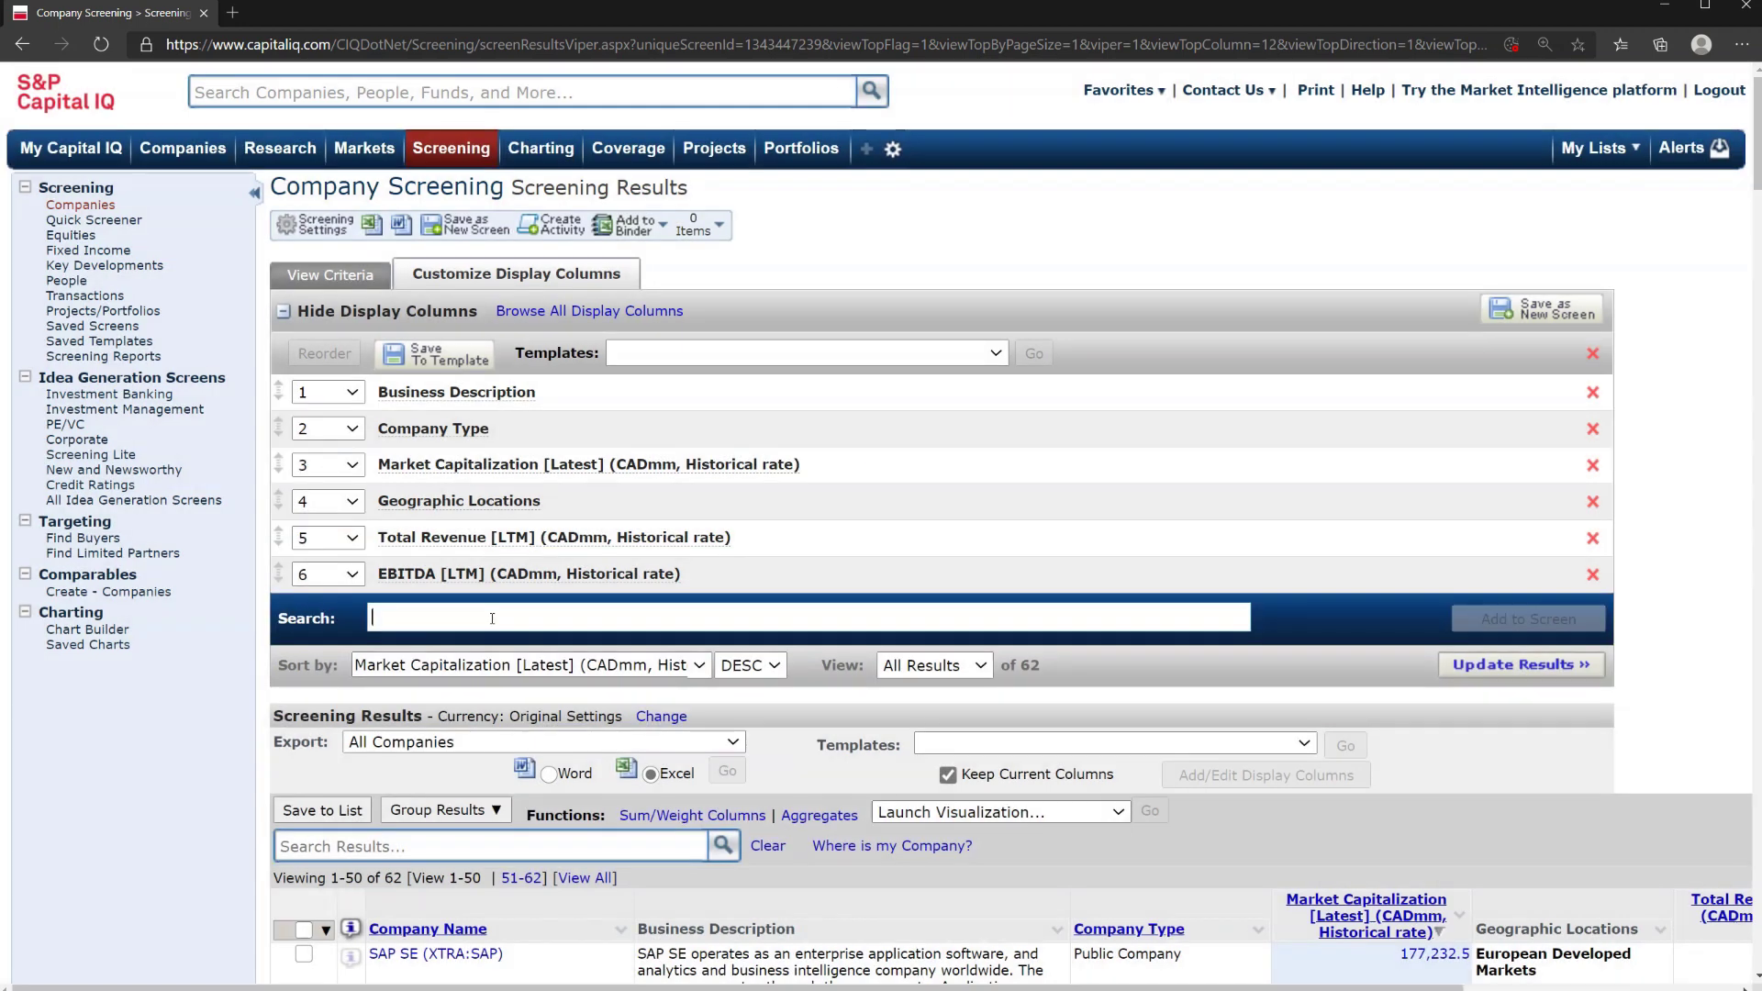
# Step: Search 'net incom' and add Net Income [LTM] as a display column below EBITDA
pyautogui.write('net incom')
pyautogui.click(478, 664)
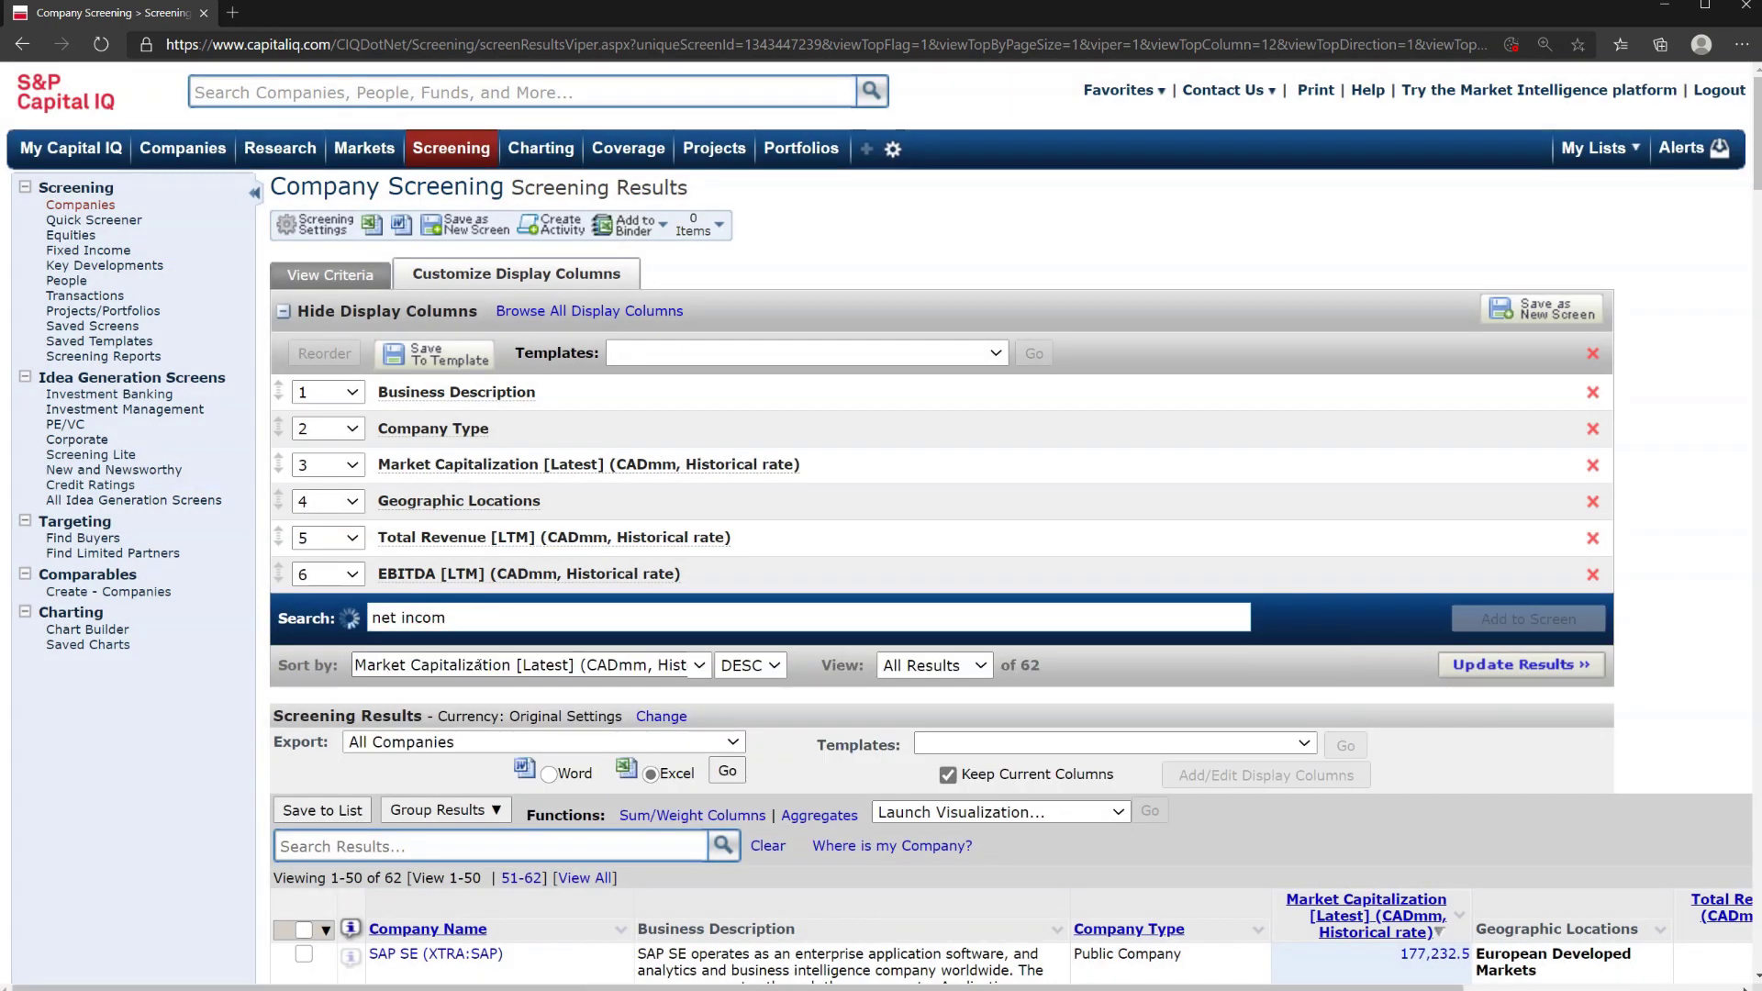
pyautogui.click(738, 679)
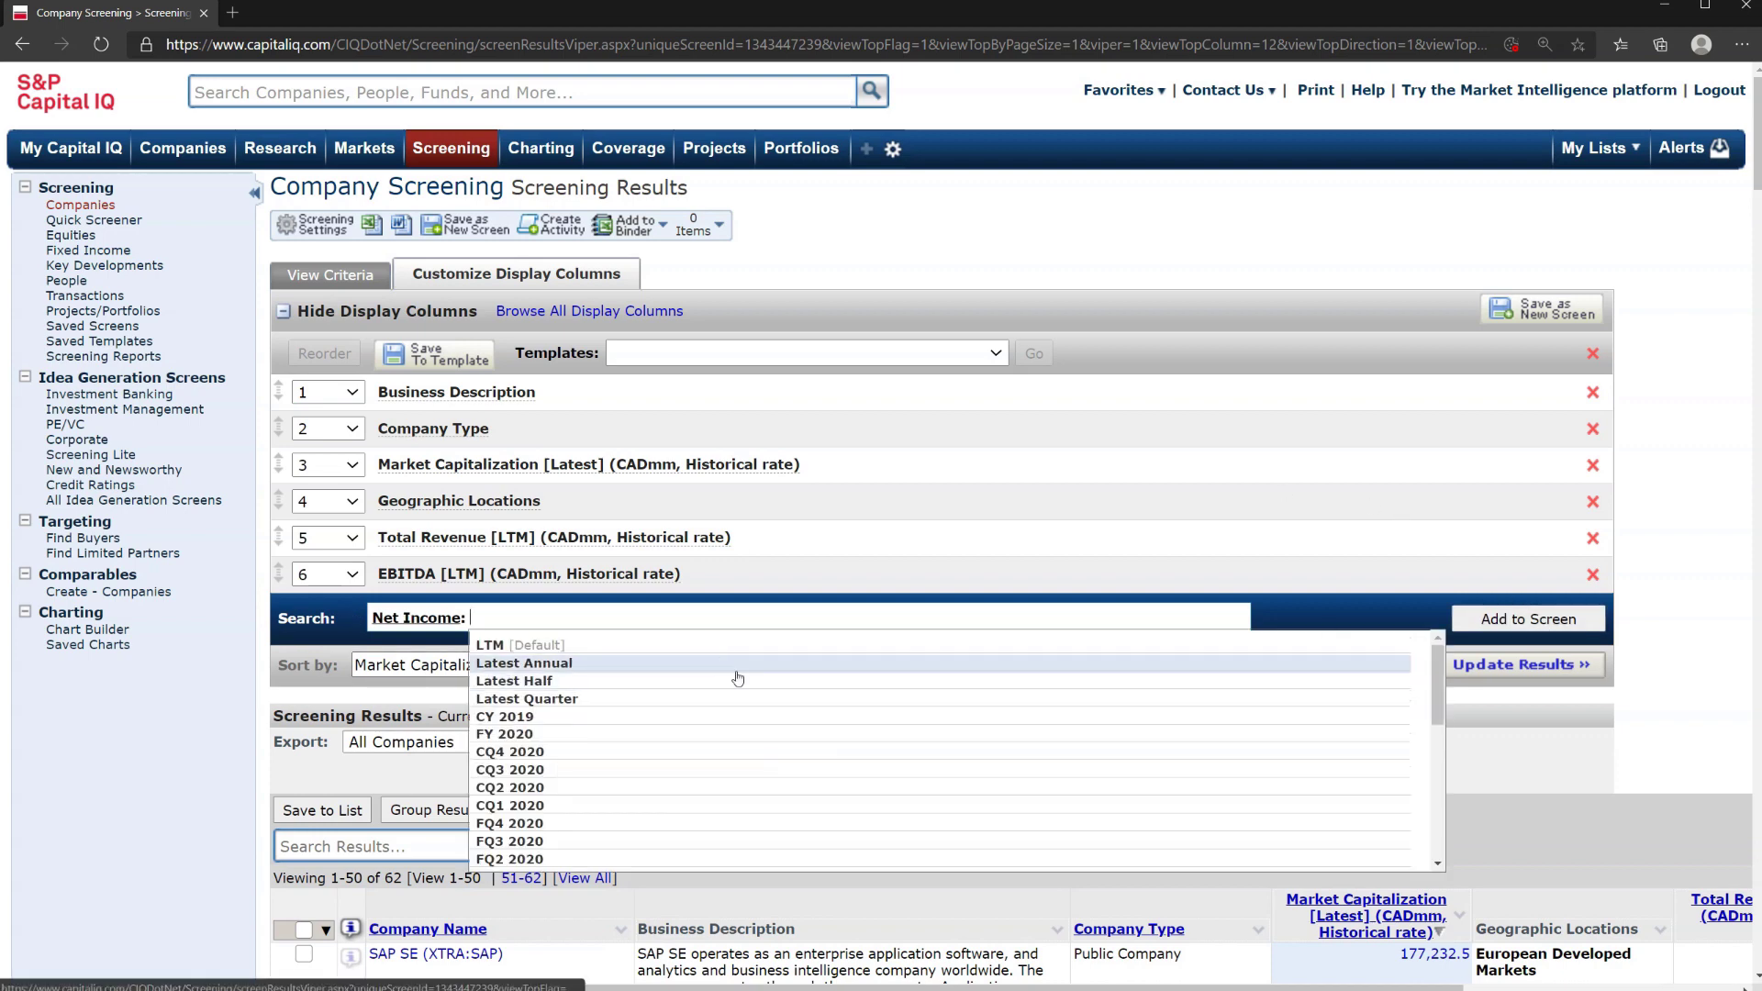
pyautogui.click(717, 645)
pyautogui.click(1506, 626)
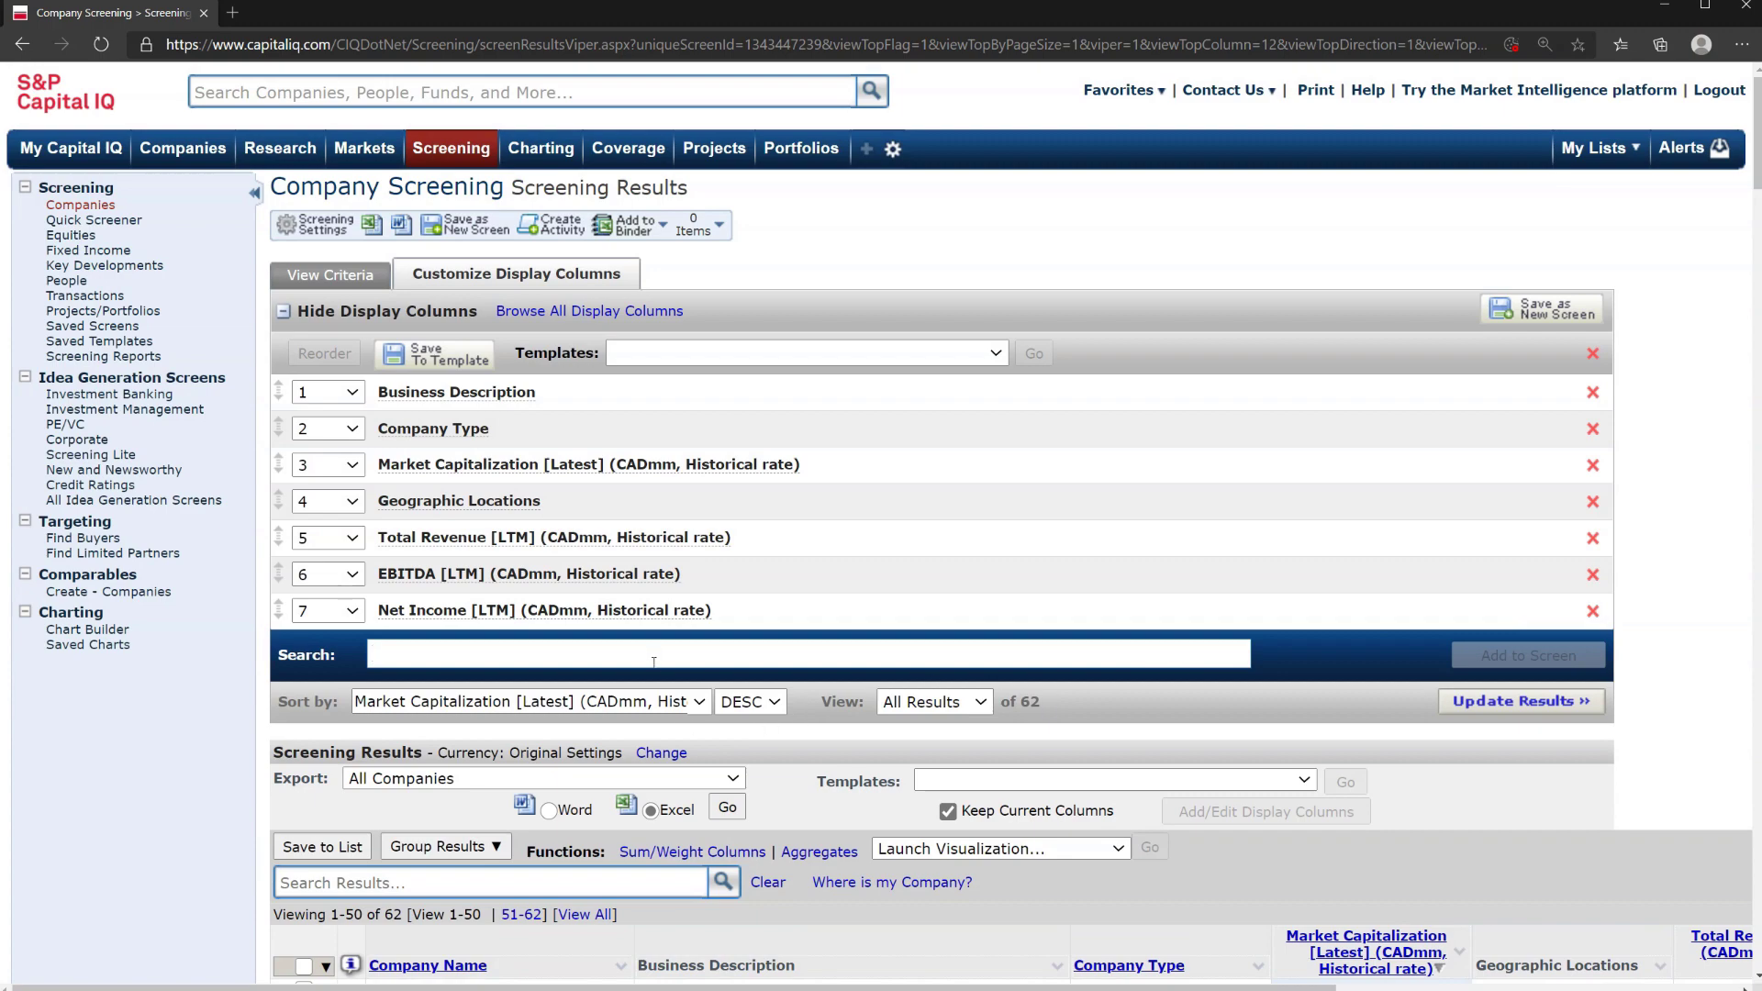
pyautogui.scroll(-5, 654, 662)
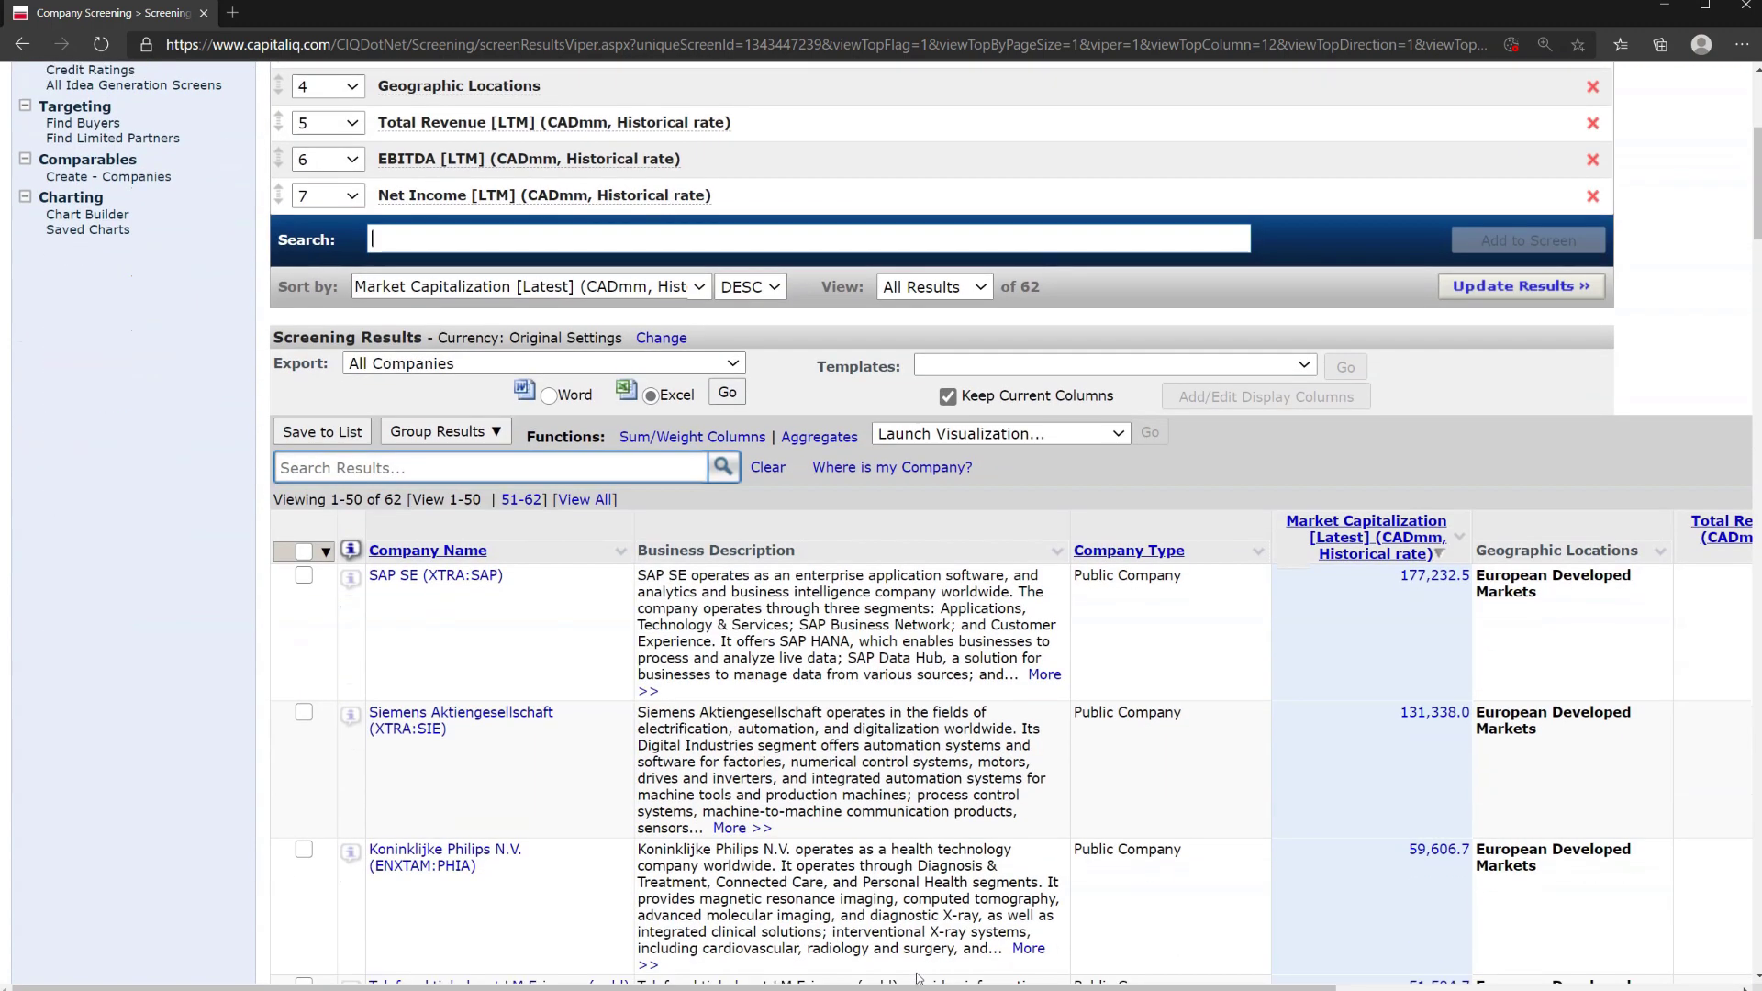